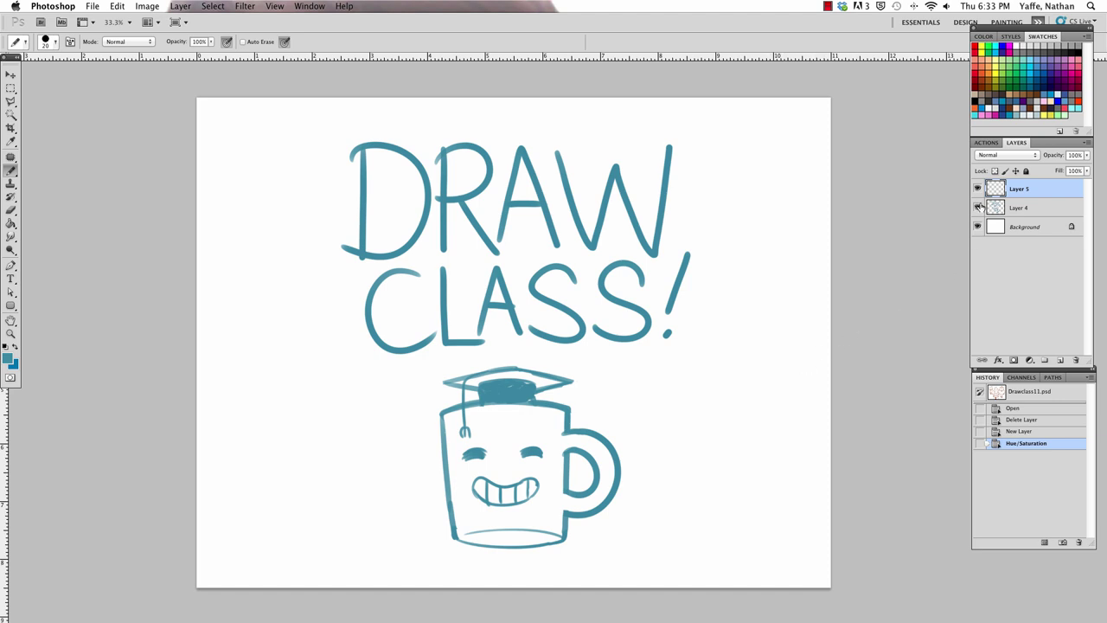
- Hide the DRAW CLASS! mug layer and zoom in slightly on the blank page
left_click(977, 209)
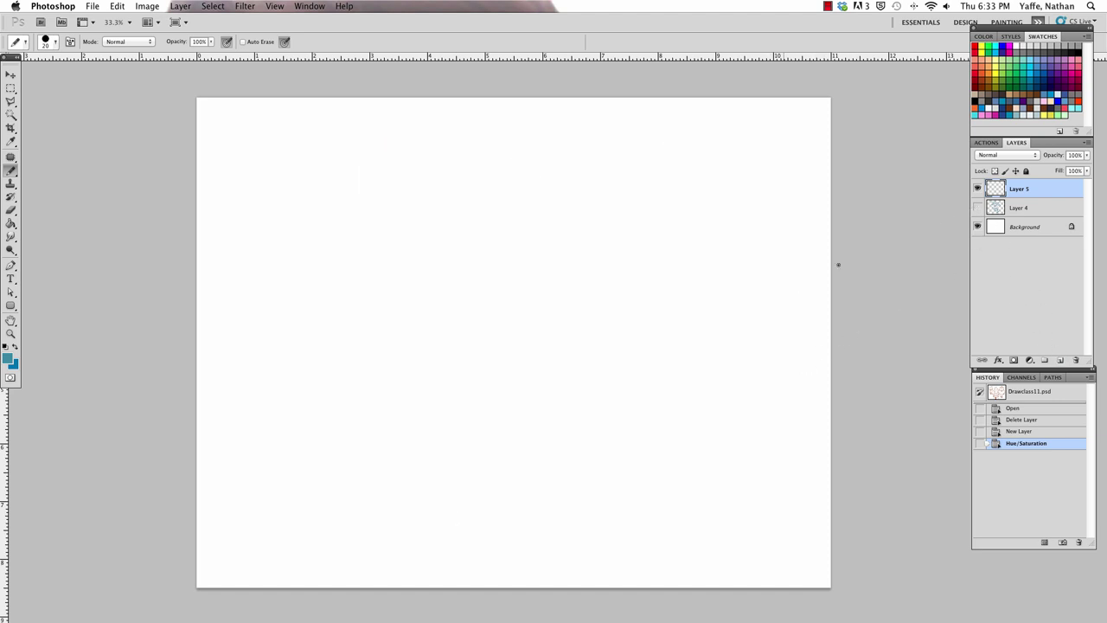
key("z")
left_click_drag(556, 361, 569, 340)
key("b")
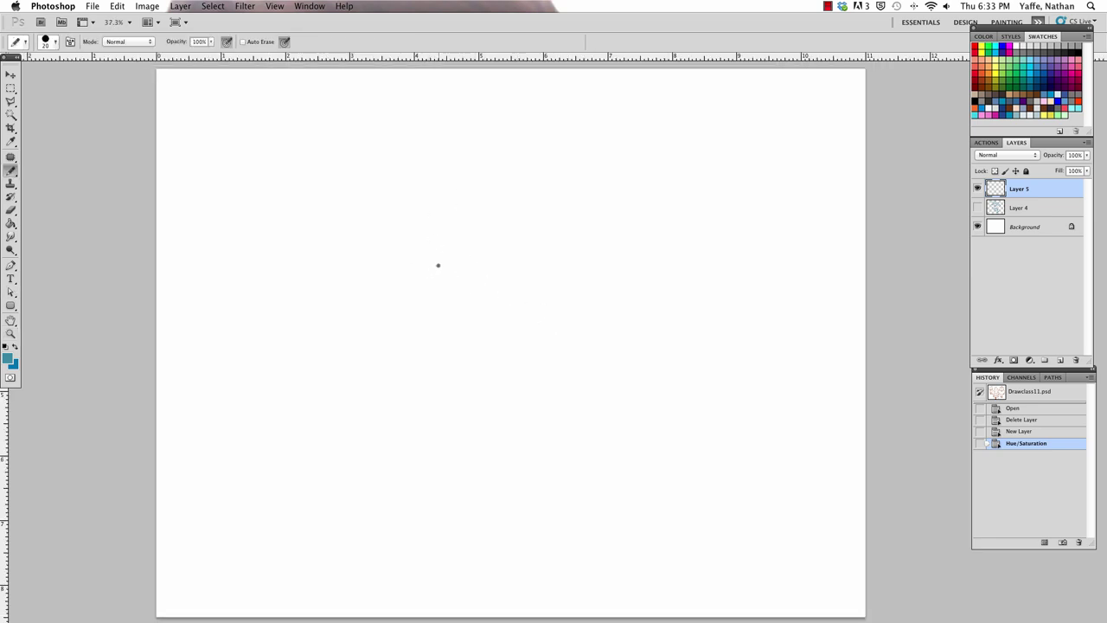
- Sketch the bat wing's curved outline, long lower edge and hooked corner claw
mouse_move(438, 264)
left_mouse_down()
mouse_move(457, 250)
mouse_move(440, 157)
mouse_move(707, 132)
mouse_move(736, 145)
left_mouse_up()
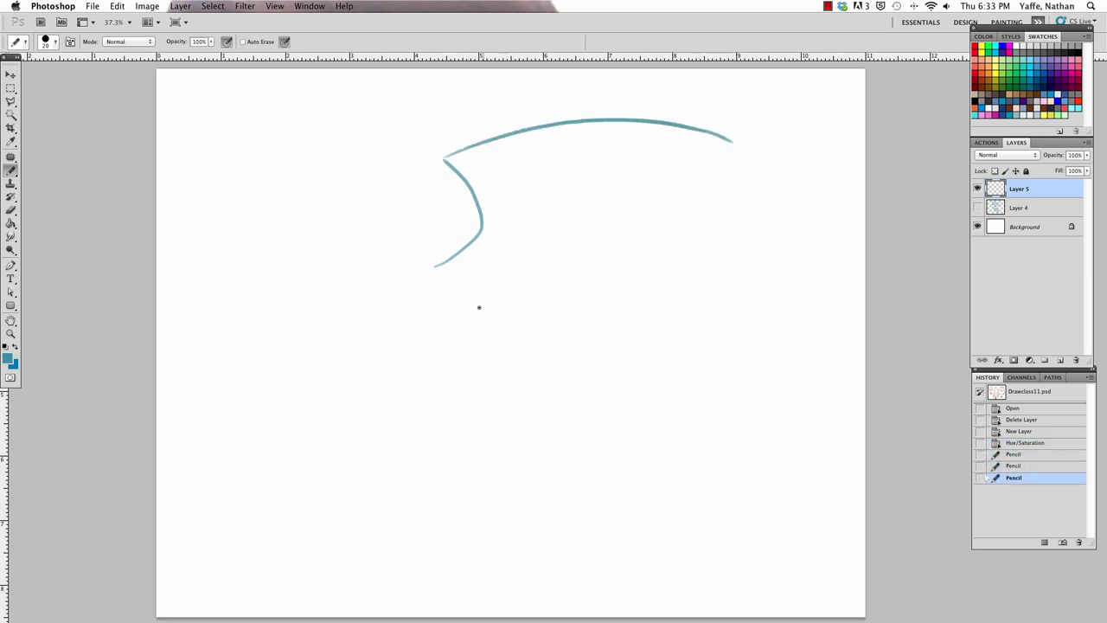
left_click_drag(481, 232, 492, 223)
mouse_move(730, 140)
left_mouse_down()
mouse_move(675, 153)
mouse_move(515, 261)
mouse_move(503, 309)
left_mouse_up()
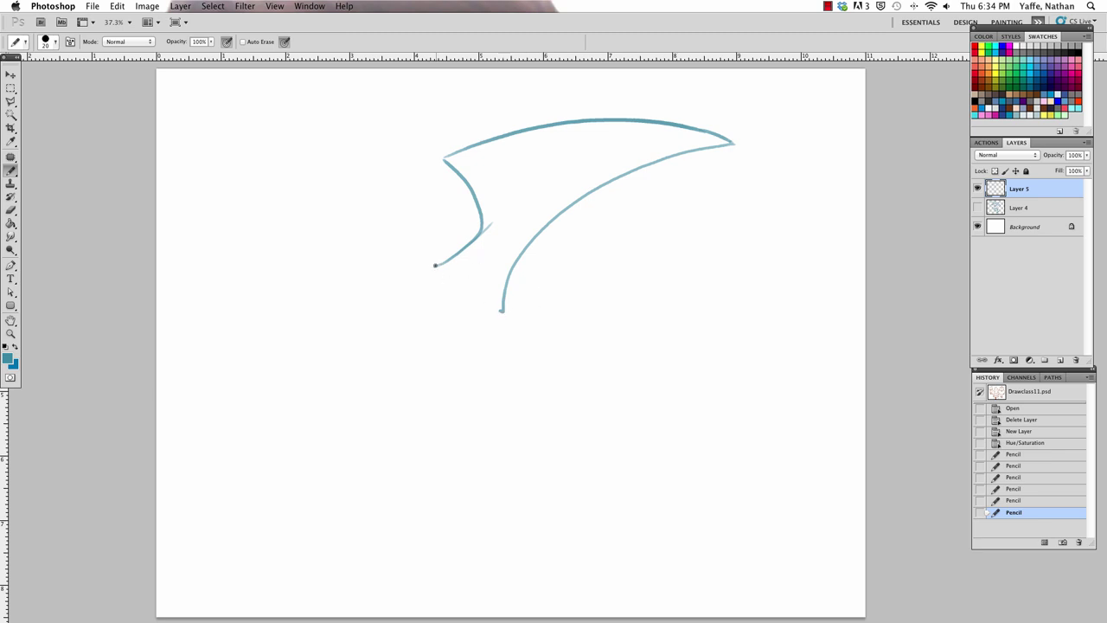
mouse_move(435, 265)
left_mouse_down()
mouse_move(423, 256)
mouse_move(420, 266)
left_mouse_up()
key("ctrl+z")
mouse_move(443, 155)
left_mouse_down()
mouse_move(446, 166)
mouse_move(451, 155)
left_mouse_up()
- Erase the stray stroke tail and the hook at the wing's lower end
key("e")
key("b")
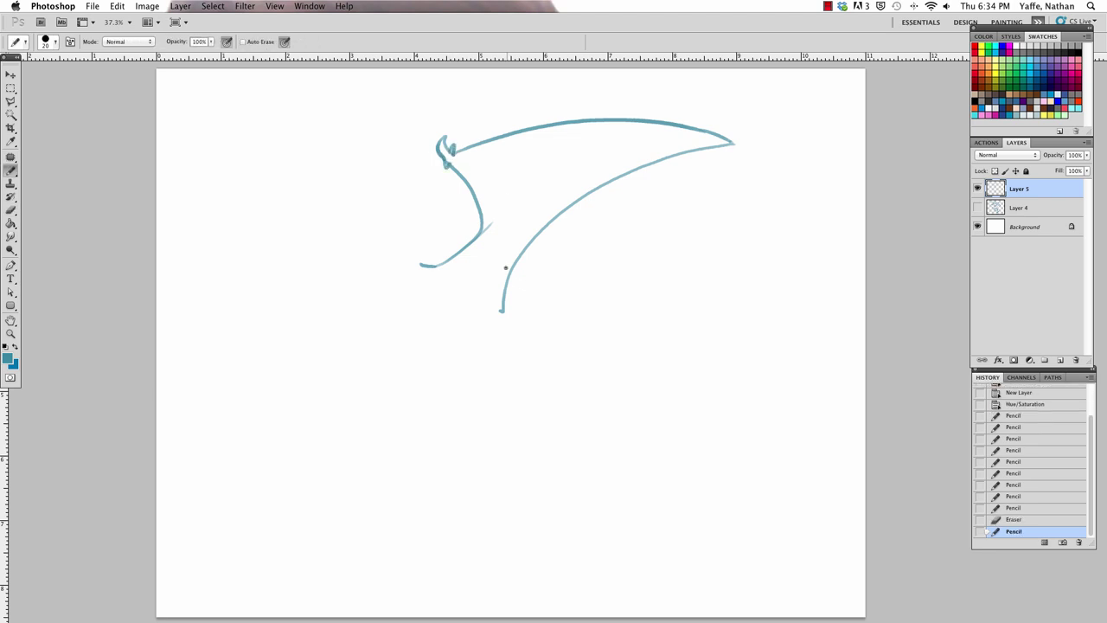
key("e")
left_click_drag(490, 222, 484, 230)
key("b")
mouse_move(447, 272)
left_mouse_down()
mouse_move(509, 237)
mouse_move(471, 161)
mouse_move(614, 128)
mouse_move(663, 130)
left_mouse_up()
key("super+z")
key("e")
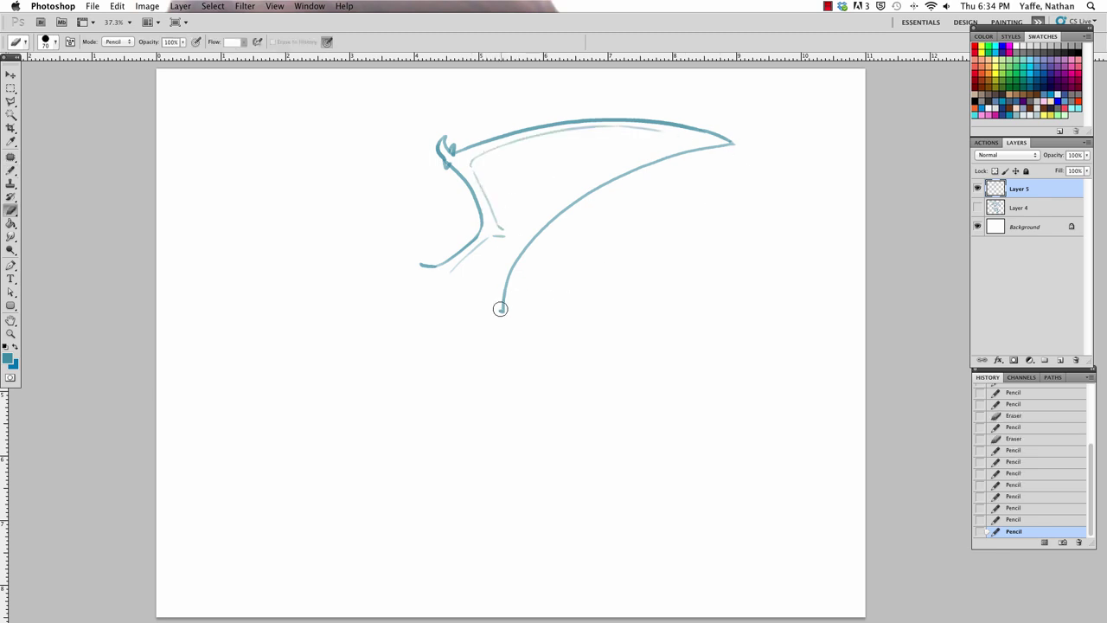
left_click_drag(499, 309, 521, 333)
key("b")
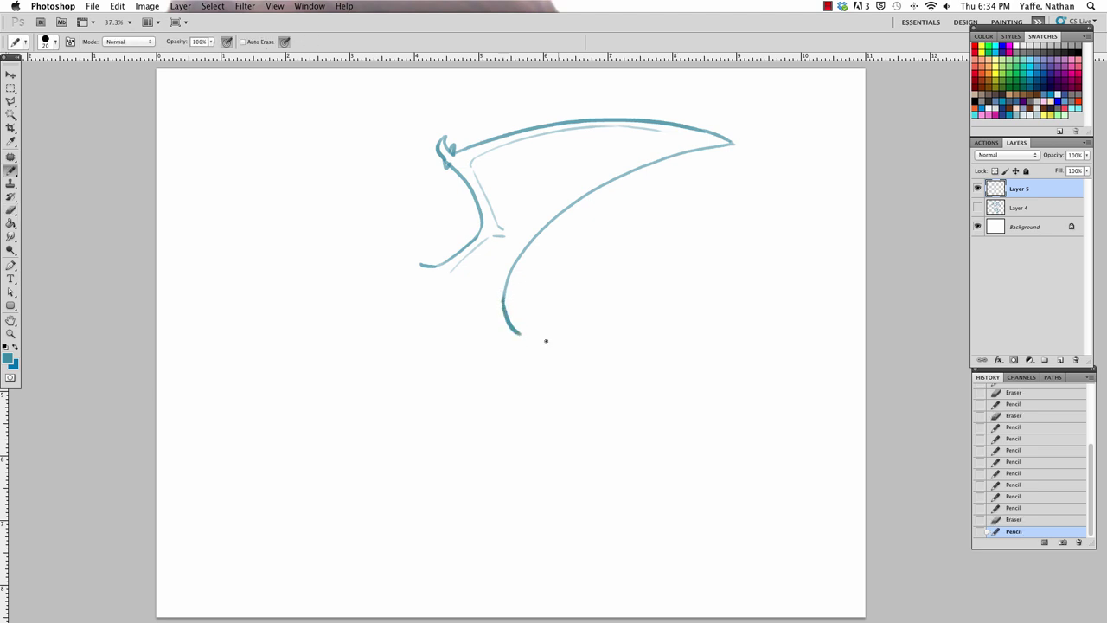
- Shift the bat wing sketch left and slightly up
key("v")
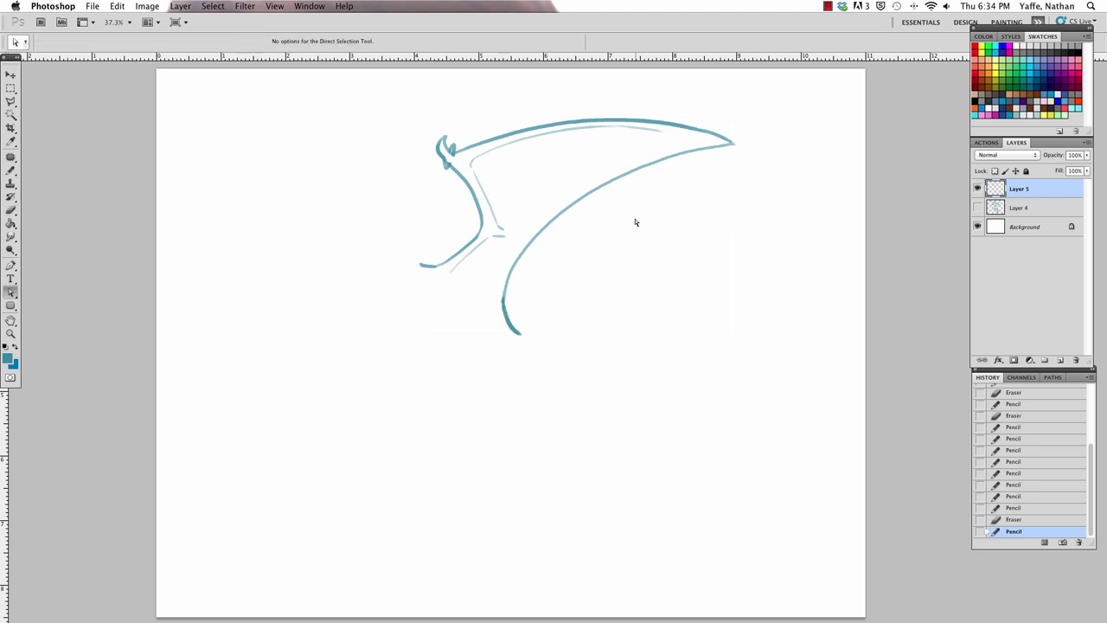
left_click_drag(671, 167, 575, 171)
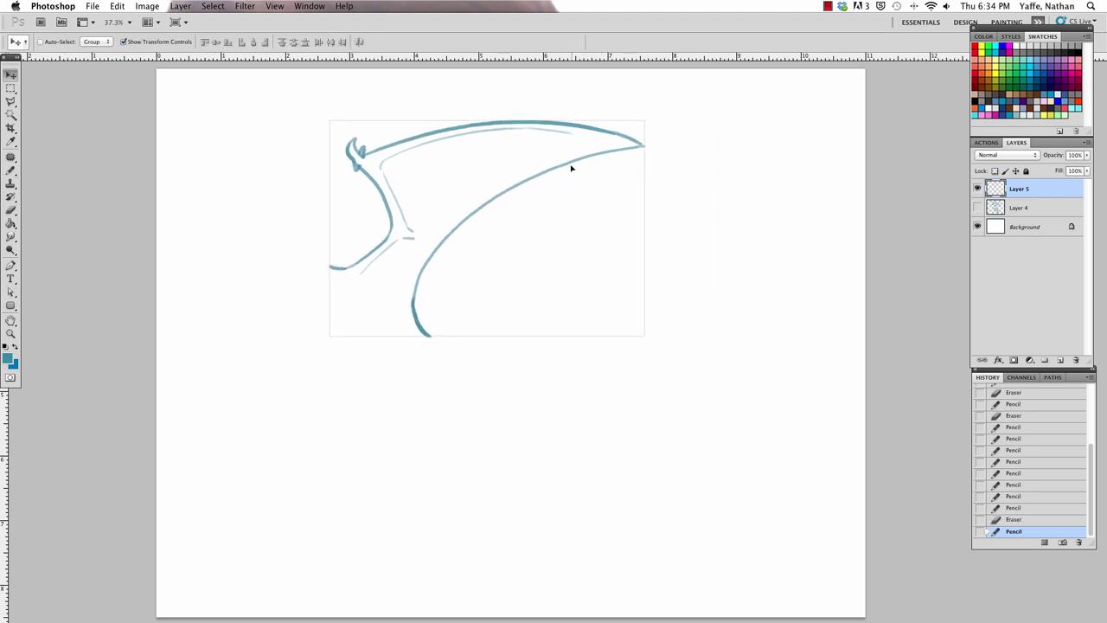
key("a")
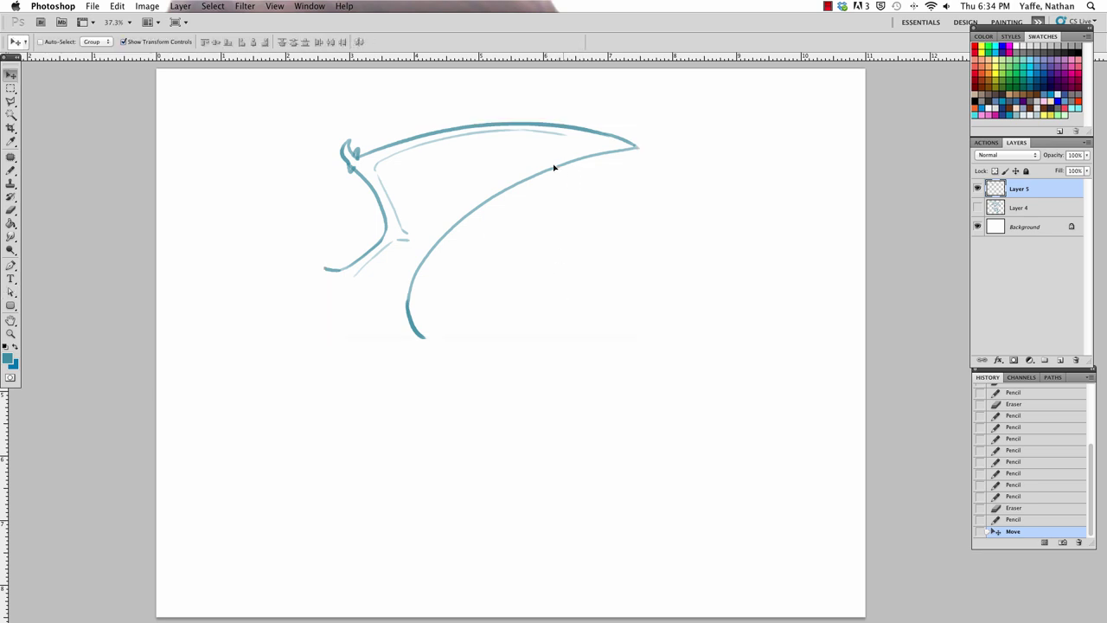
left_click_drag(581, 170, 505, 159)
- Darken the bat wing's inner edge line with the pencil
key("b")
left_click_drag(313, 220, 280, 251)
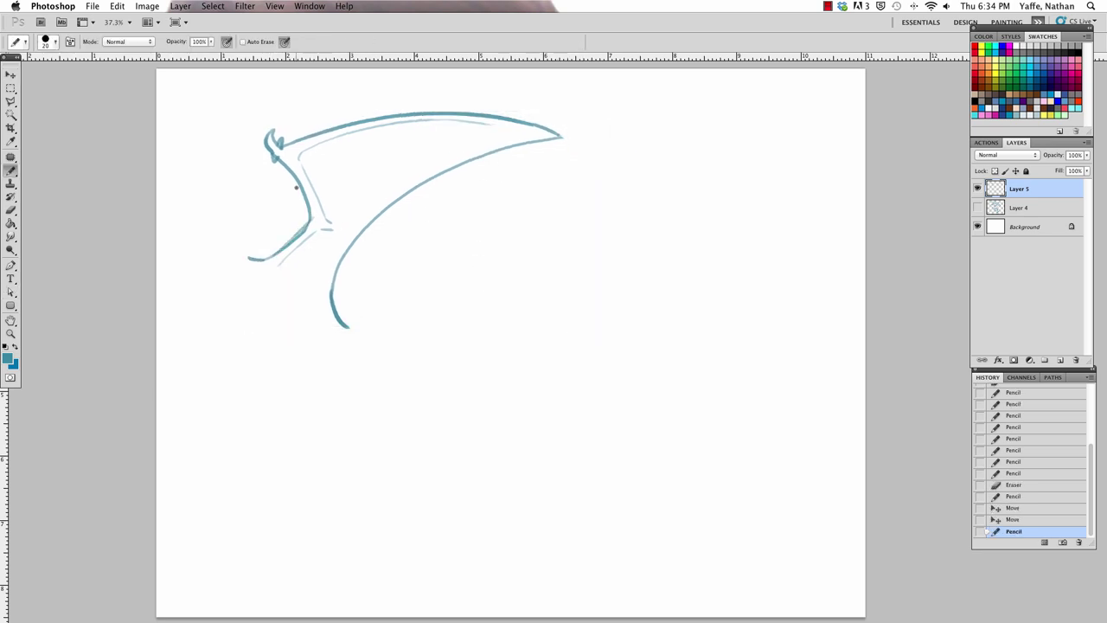
key("ctrl+z")
mouse_move(283, 163)
left_mouse_down()
mouse_move(311, 223)
mouse_move(277, 251)
left_mouse_up()
left_click(307, 159)
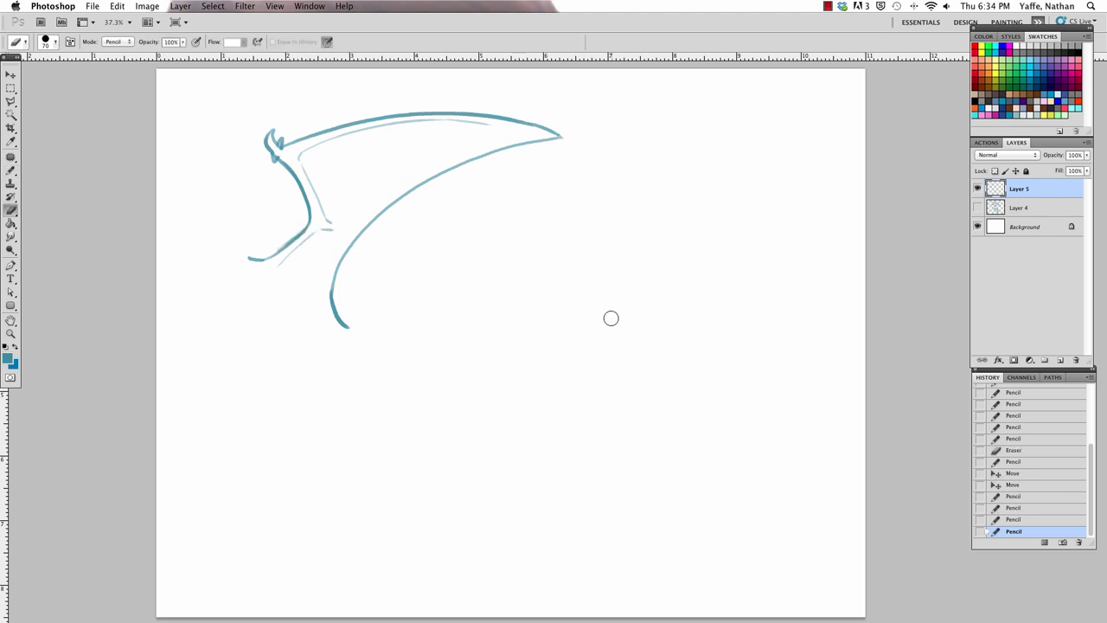
key("a")
- Rotate the bat wing about 13 degrees and nudge it further left
key("ctrl+t")
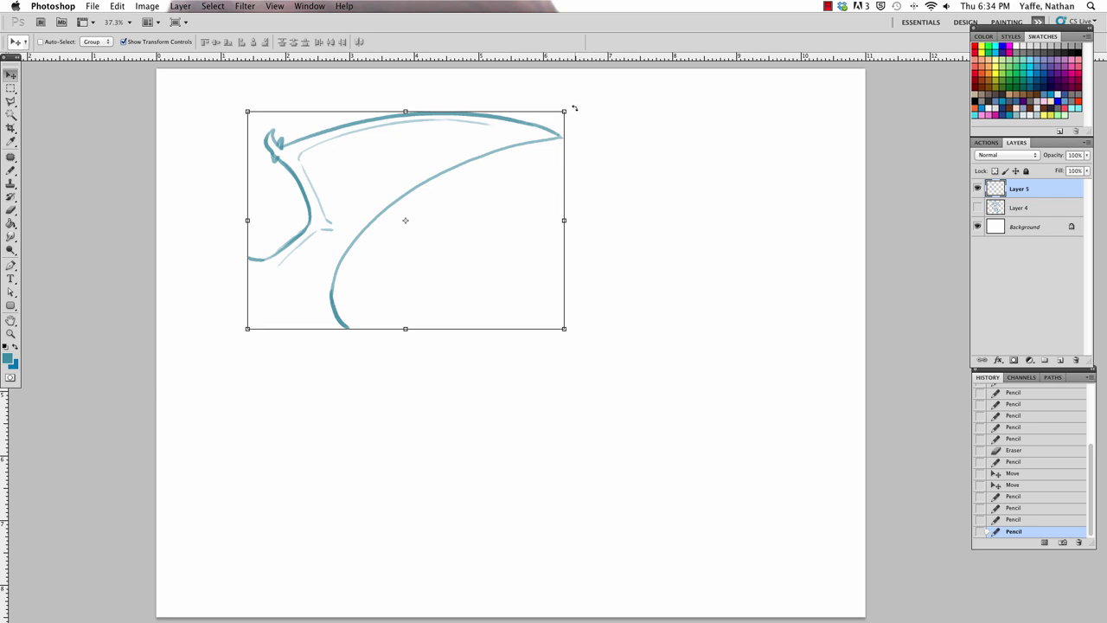
left_click_drag(574, 107, 584, 152)
key("Return")
key("v")
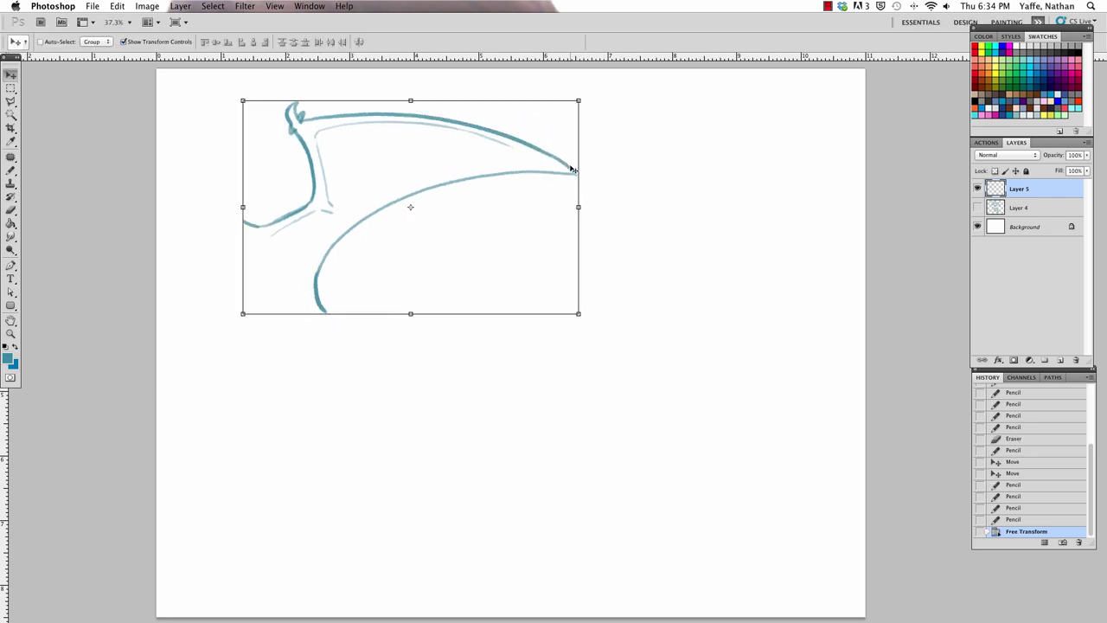
left_click_drag(506, 236, 478, 236)
key("a")
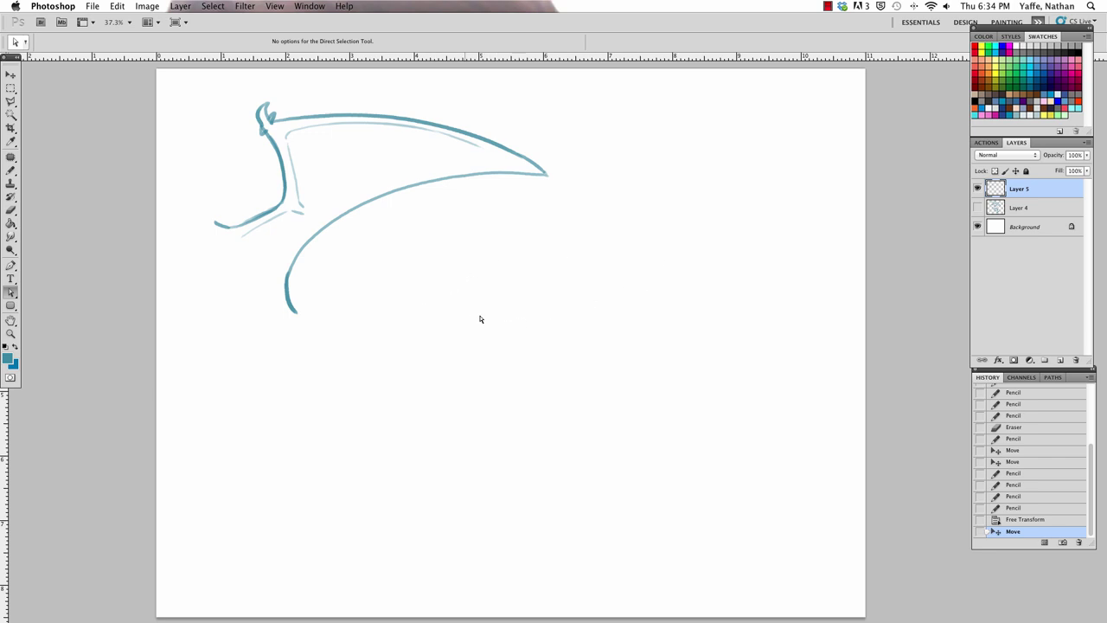
key("b")
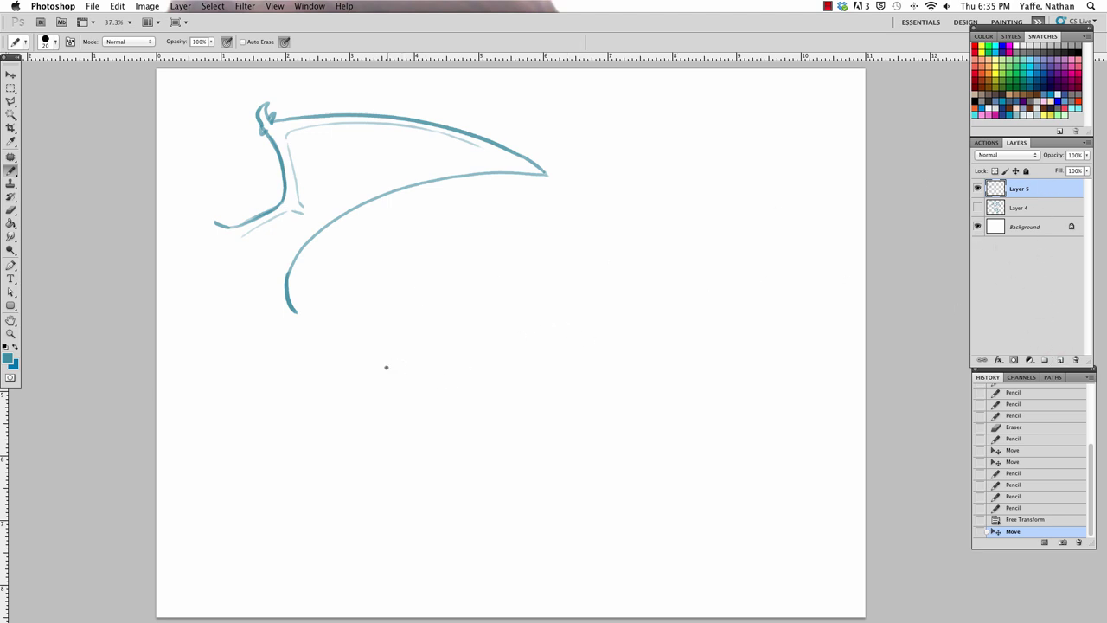
- Draw the feathered wing's tip, top curve, lower edge and a zigzag feather row
mouse_move(386, 371)
left_mouse_down()
mouse_move(410, 346)
mouse_move(657, 270)
mouse_move(765, 341)
left_mouse_up()
key("ctrl+z")
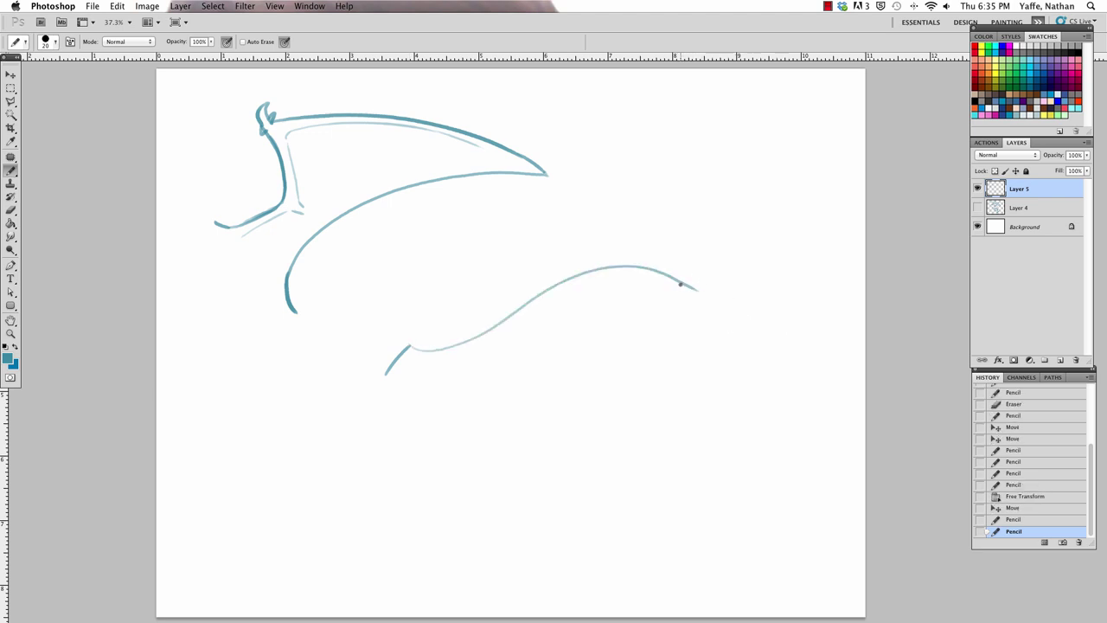
mouse_move(680, 284)
left_mouse_down()
mouse_move(770, 341)
mouse_move(719, 327)
mouse_move(700, 371)
mouse_move(717, 405)
mouse_move(675, 389)
left_mouse_up()
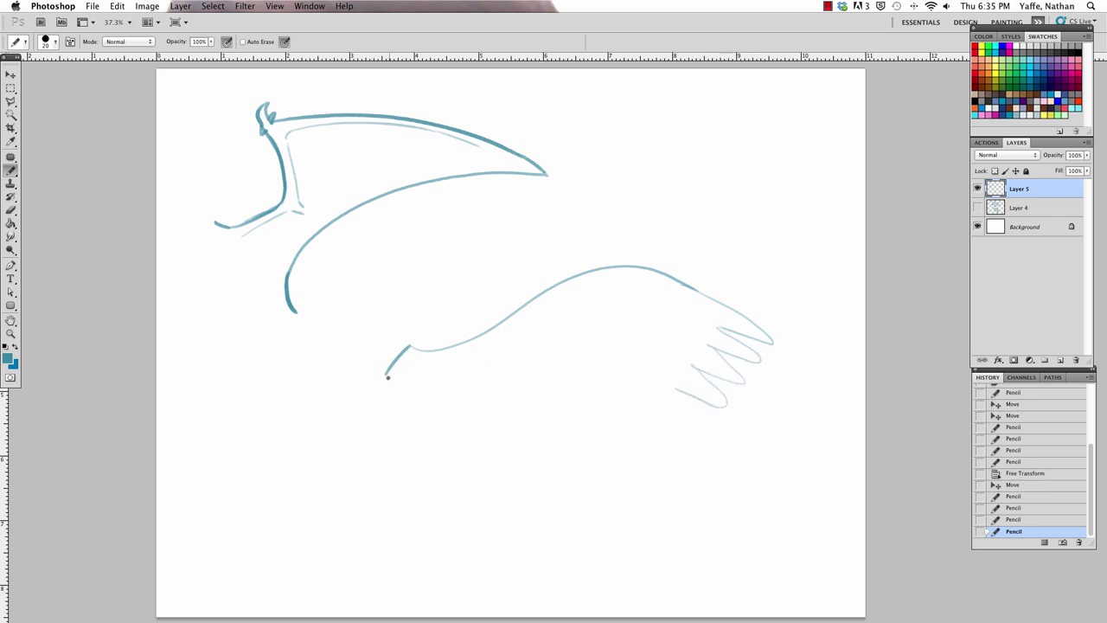
left_click_drag(385, 374, 531, 437)
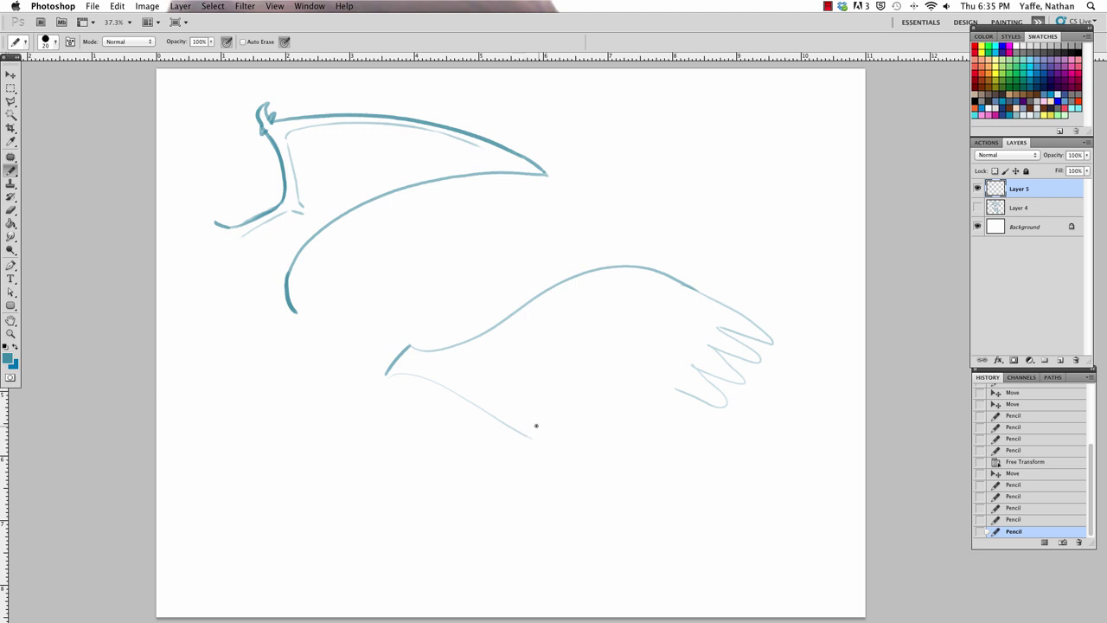
key("ctrl+z")
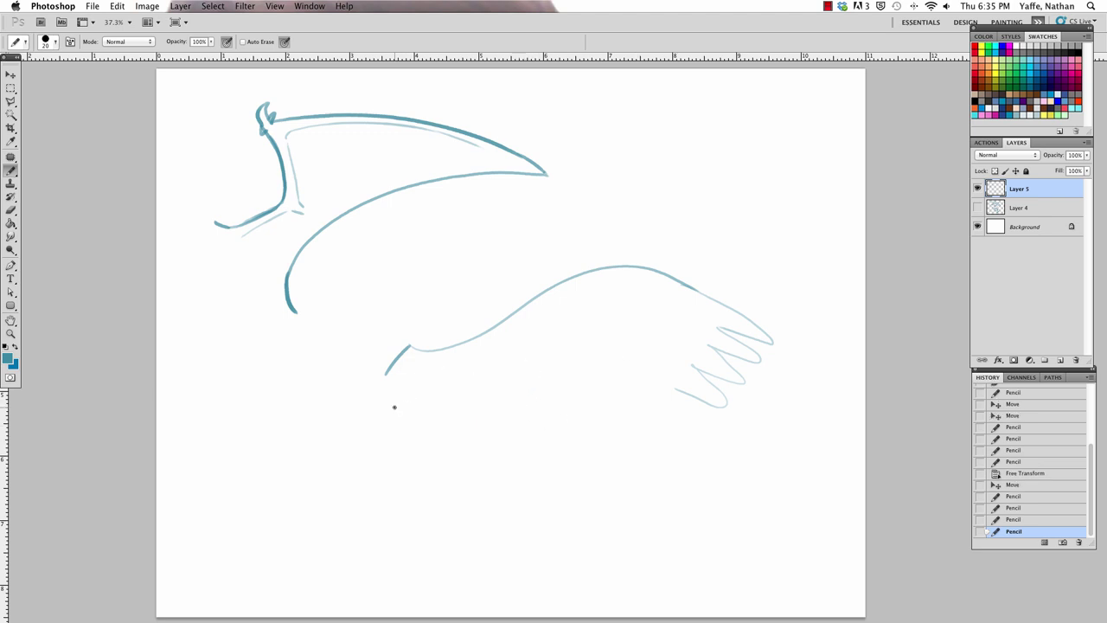
mouse_move(395, 406)
left_mouse_down()
mouse_move(429, 387)
mouse_move(501, 423)
mouse_move(580, 431)
mouse_move(609, 400)
mouse_move(647, 421)
mouse_move(684, 396)
left_mouse_up()
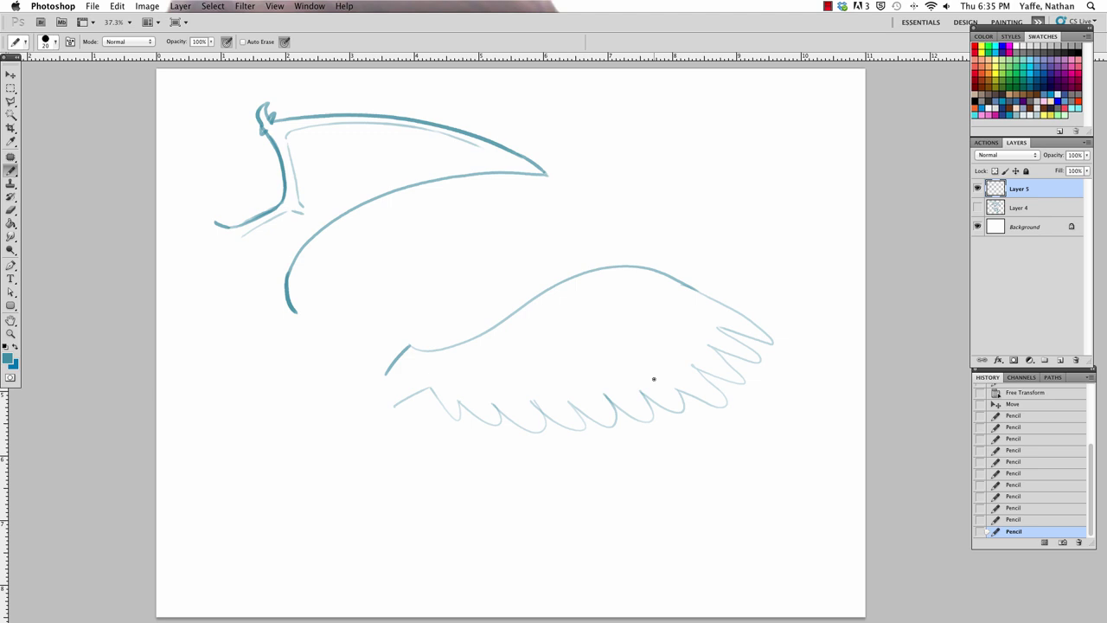
mouse_move(415, 351)
left_mouse_down()
mouse_move(510, 340)
mouse_move(526, 320)
mouse_move(657, 272)
left_mouse_up()
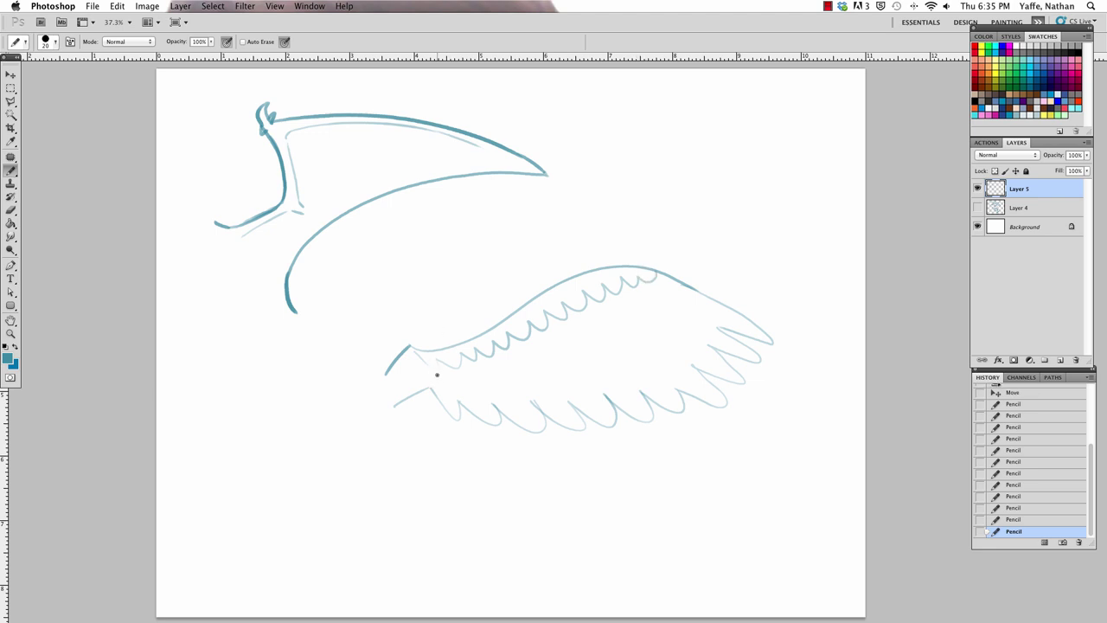
- Hatch long feather strokes across the wing from its base toward the tip
left_click_drag(435, 369, 460, 399)
left_click_drag(478, 362, 484, 404)
left_click_drag(487, 360, 502, 400)
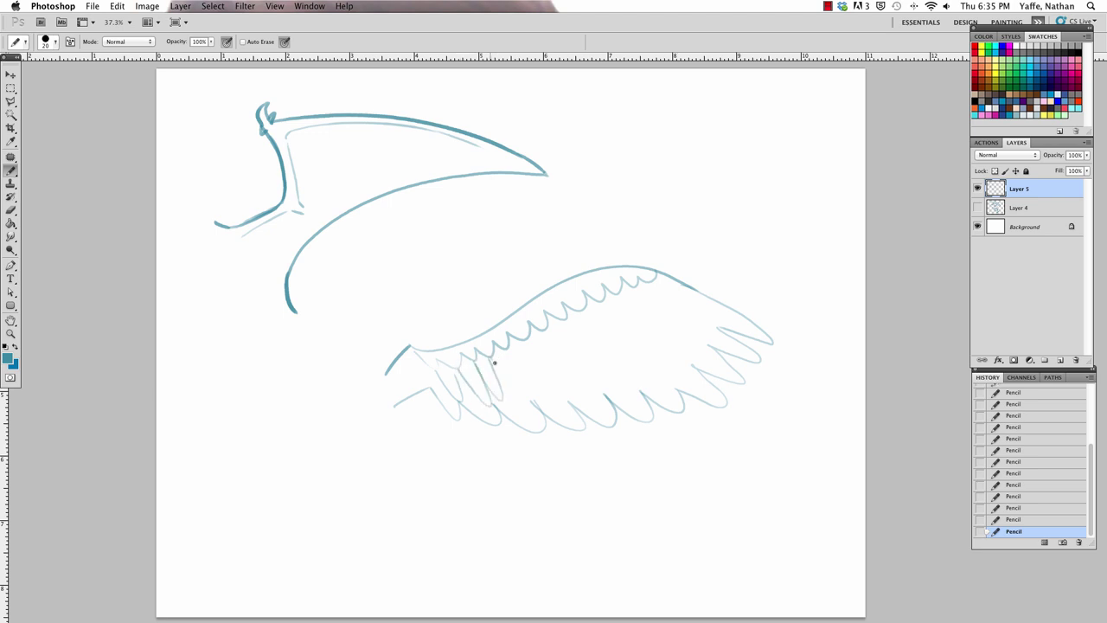
mouse_move(500, 348)
left_mouse_down()
mouse_move(522, 394)
mouse_move(524, 373)
mouse_move(551, 381)
left_mouse_up()
left_click_drag(547, 330, 568, 389)
key("ctrl+z")
mouse_move(523, 337)
left_mouse_down()
mouse_move(550, 374)
mouse_move(585, 374)
left_mouse_up()
left_click_drag(562, 325, 602, 369)
left_click_drag(594, 308, 624, 358)
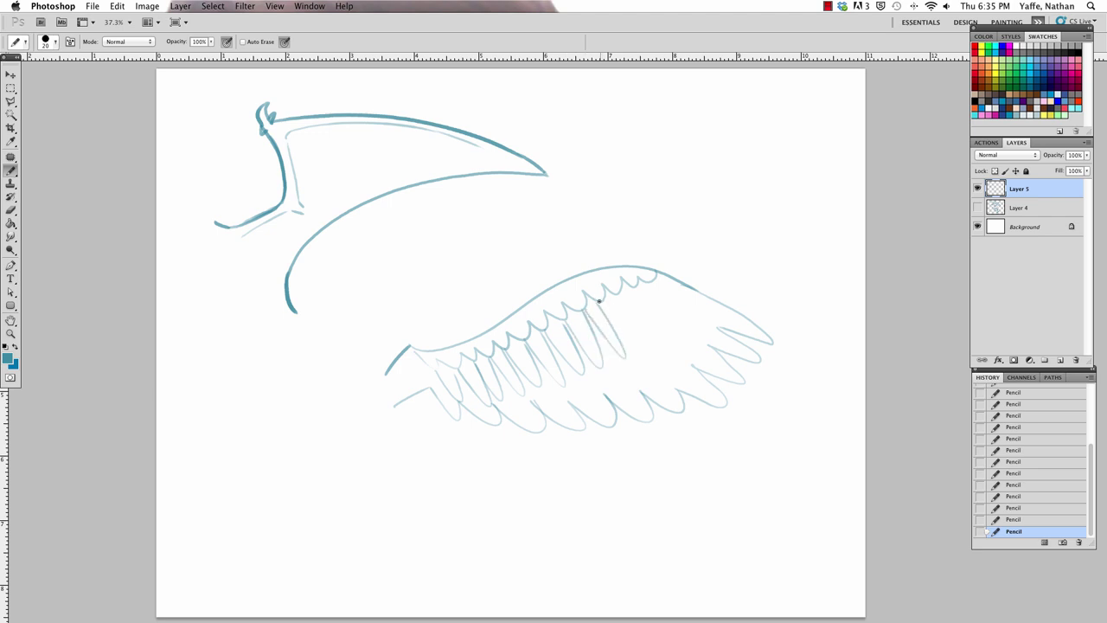
left_click_drag(616, 296, 637, 348)
left_click_drag(626, 300, 651, 342)
left_click_drag(646, 281, 669, 336)
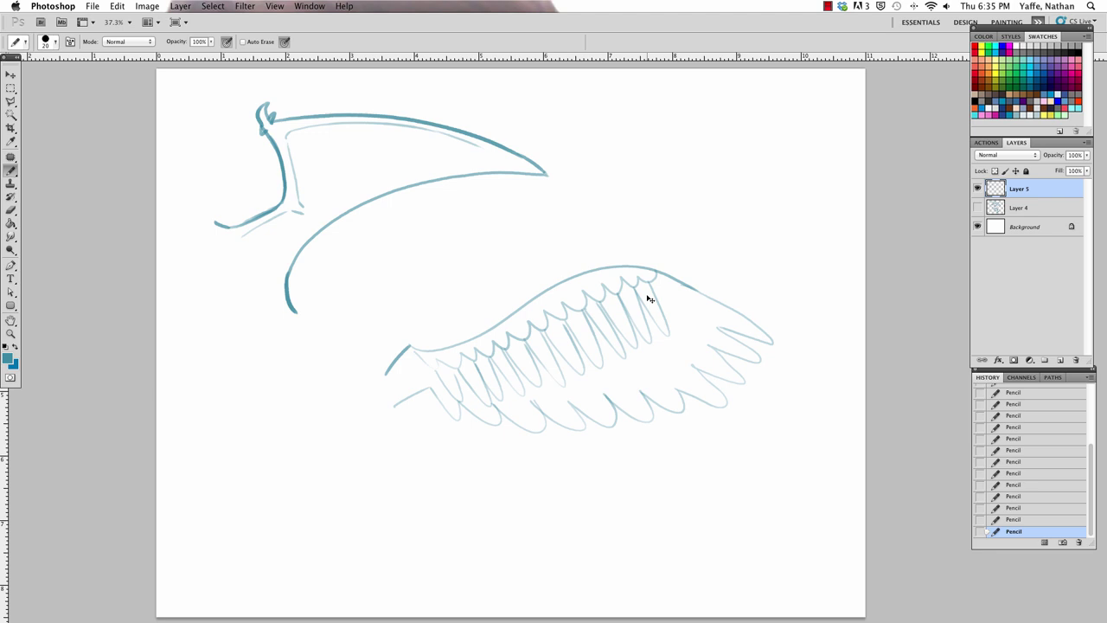
- Add lower and upper-right feather lines, then darken the wing's front tip
left_click_drag(650, 286, 686, 318)
key("ctrl+z")
key("ctrl+z")
mouse_move(455, 380)
left_mouse_down()
mouse_move(471, 405)
mouse_move(600, 393)
left_mouse_up()
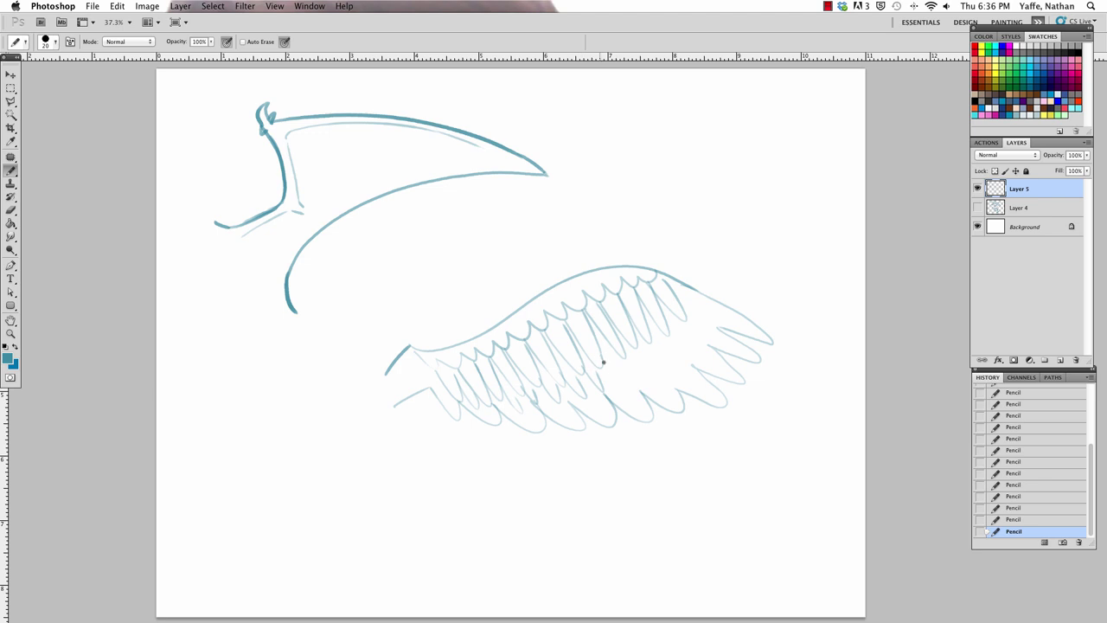
mouse_move(624, 348)
left_mouse_down()
mouse_move(640, 376)
mouse_move(656, 372)
left_mouse_up()
mouse_move(654, 333)
left_mouse_down()
mouse_move(671, 361)
mouse_move(694, 356)
left_mouse_up()
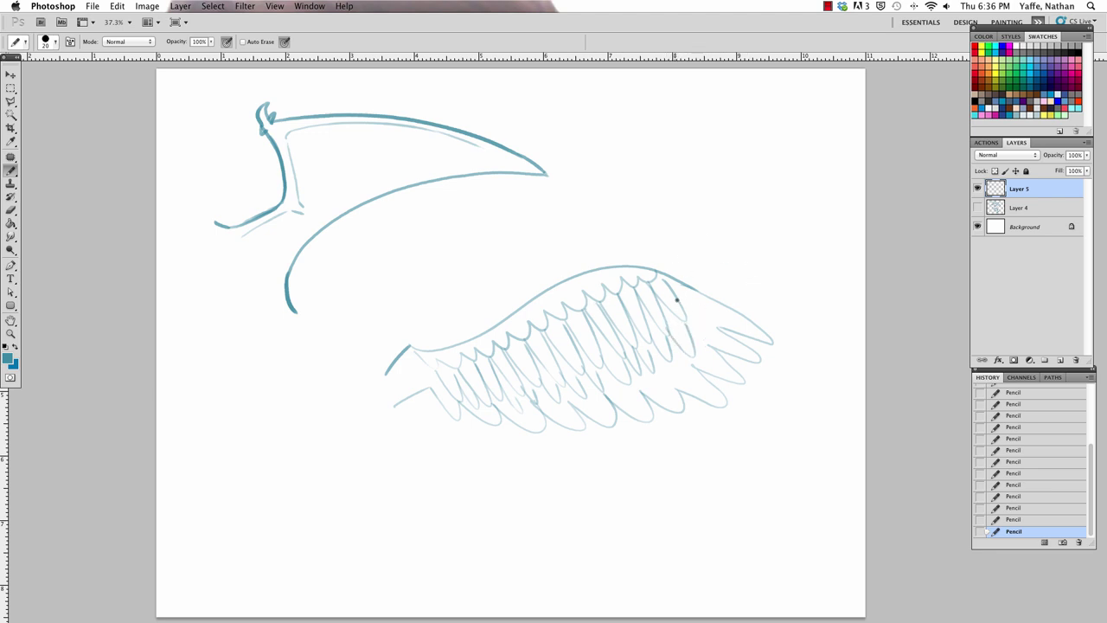
left_click_drag(703, 324, 692, 296)
mouse_move(385, 373)
left_mouse_down()
mouse_move(410, 345)
mouse_move(446, 353)
mouse_move(437, 400)
left_mouse_up()
- Outline the chicken wing at lower left, including its narrow bone end
left_click_drag(263, 451, 326, 512)
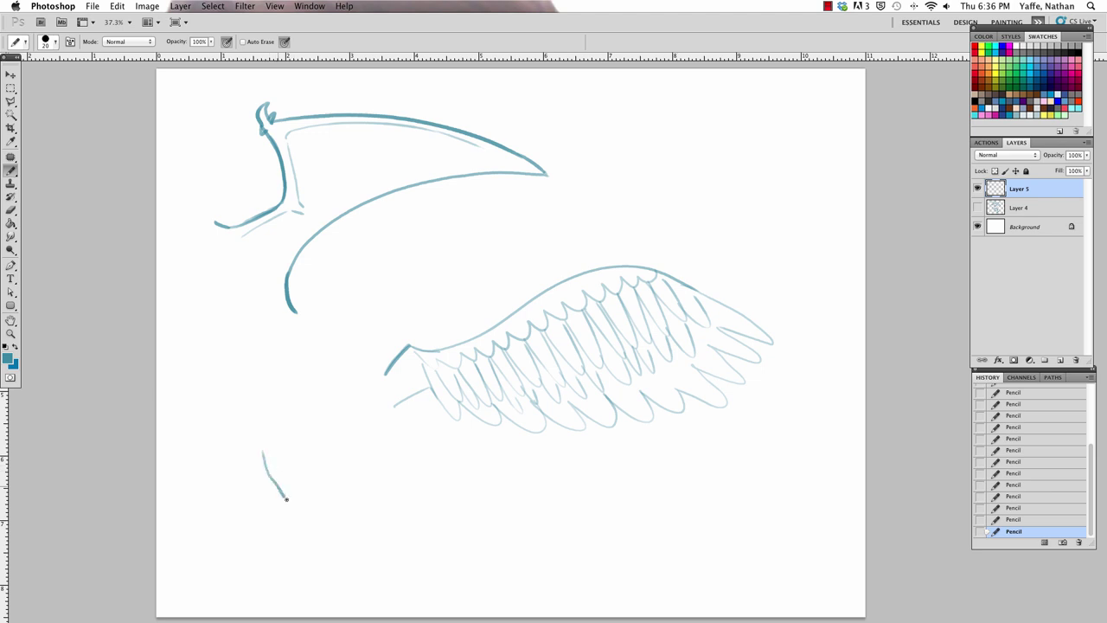
left_click_drag(264, 448, 280, 434)
left_click_drag(327, 424, 373, 463)
mouse_move(318, 496)
left_mouse_down()
mouse_move(340, 512)
mouse_move(366, 498)
left_mouse_up()
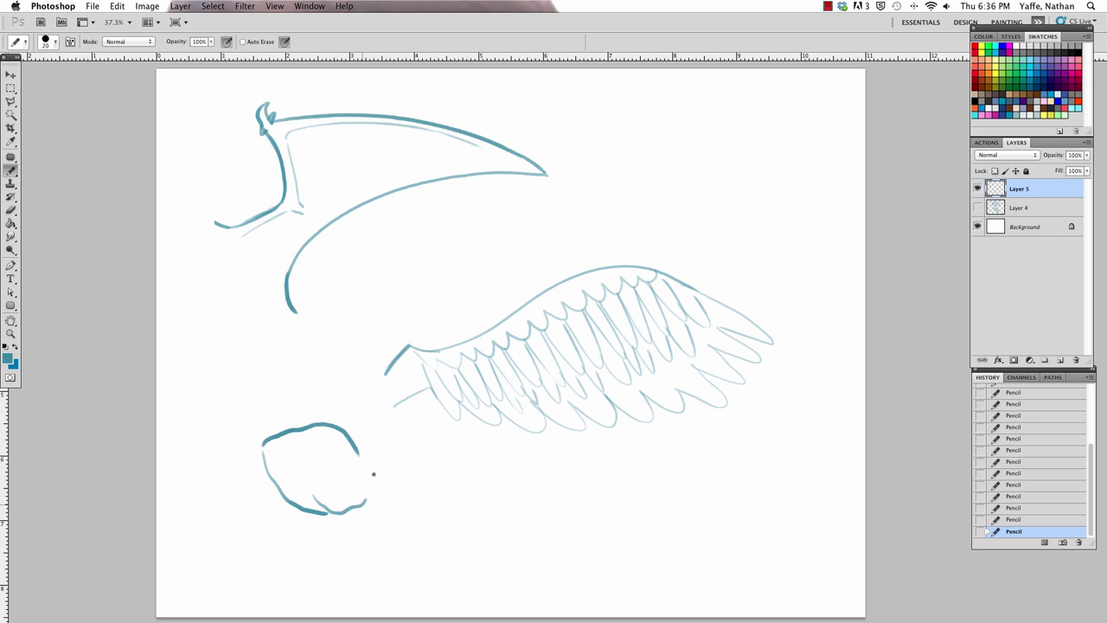
mouse_move(360, 457)
left_mouse_down()
mouse_move(403, 487)
mouse_move(378, 511)
mouse_move(404, 525)
left_mouse_up()
mouse_move(386, 480)
left_mouse_down()
mouse_move(430, 507)
mouse_move(420, 525)
mouse_move(431, 505)
left_mouse_up()
- Lighten the overly dark edge, close the left side, add inner lines and a drip
left_click_drag(365, 455, 391, 483)
mouse_move(350, 454)
left_mouse_down()
mouse_move(378, 486)
mouse_move(408, 481)
mouse_move(384, 489)
left_mouse_up()
mouse_move(266, 458)
left_mouse_down()
mouse_move(263, 445)
mouse_move(308, 481)
mouse_move(353, 487)
left_mouse_up()
mouse_move(273, 493)
left_mouse_down()
mouse_move(287, 523)
mouse_move(308, 525)
mouse_move(322, 574)
mouse_move(336, 530)
mouse_move(425, 506)
mouse_move(414, 523)
left_mouse_up()
mouse_move(348, 510)
left_mouse_down()
mouse_move(379, 508)
mouse_move(322, 516)
mouse_move(267, 464)
left_mouse_up()
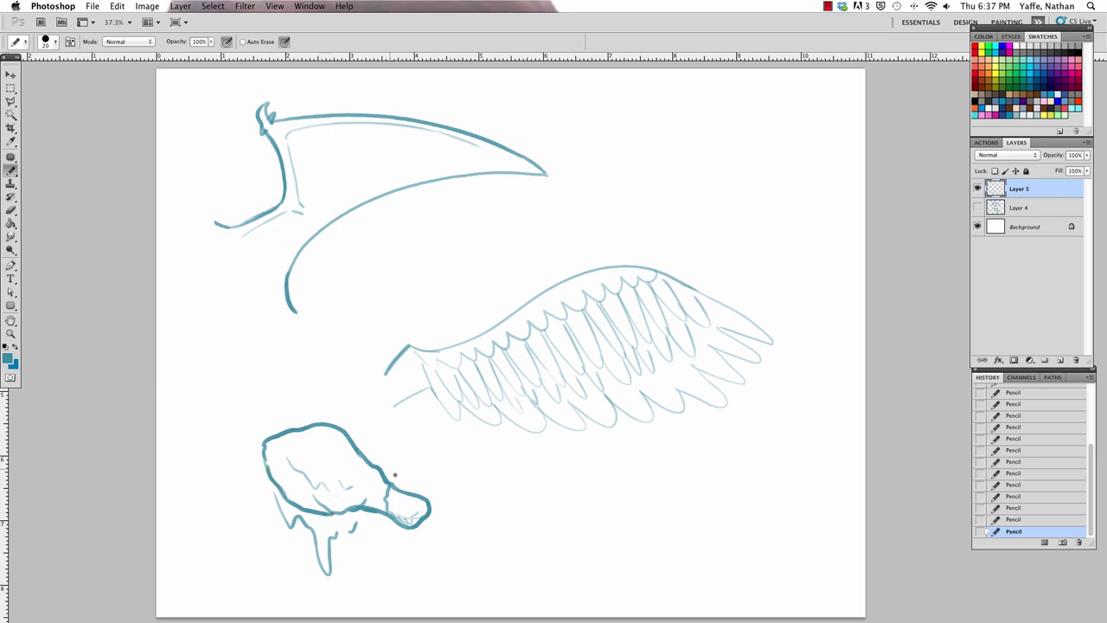
left_click_drag(330, 449, 363, 474)
left_click_drag(355, 537, 357, 550)
- Outline the second chicken wing and erase parts of its bottom edge
mouse_move(469, 502)
left_mouse_down()
mouse_move(560, 467)
mouse_move(557, 529)
left_mouse_up()
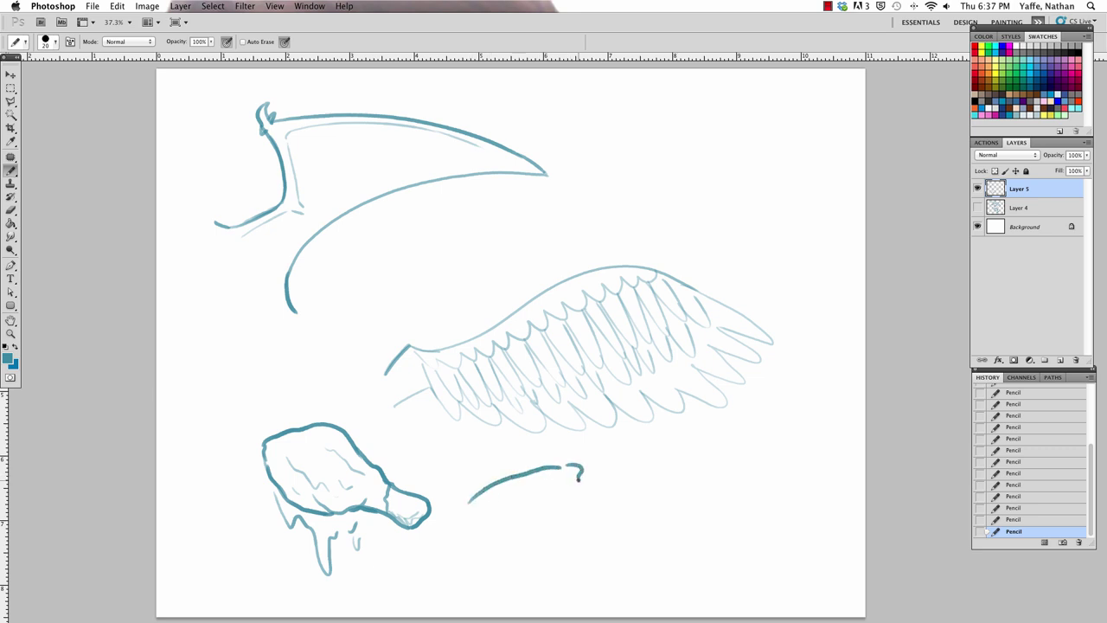
left_click_drag(482, 542, 553, 529)
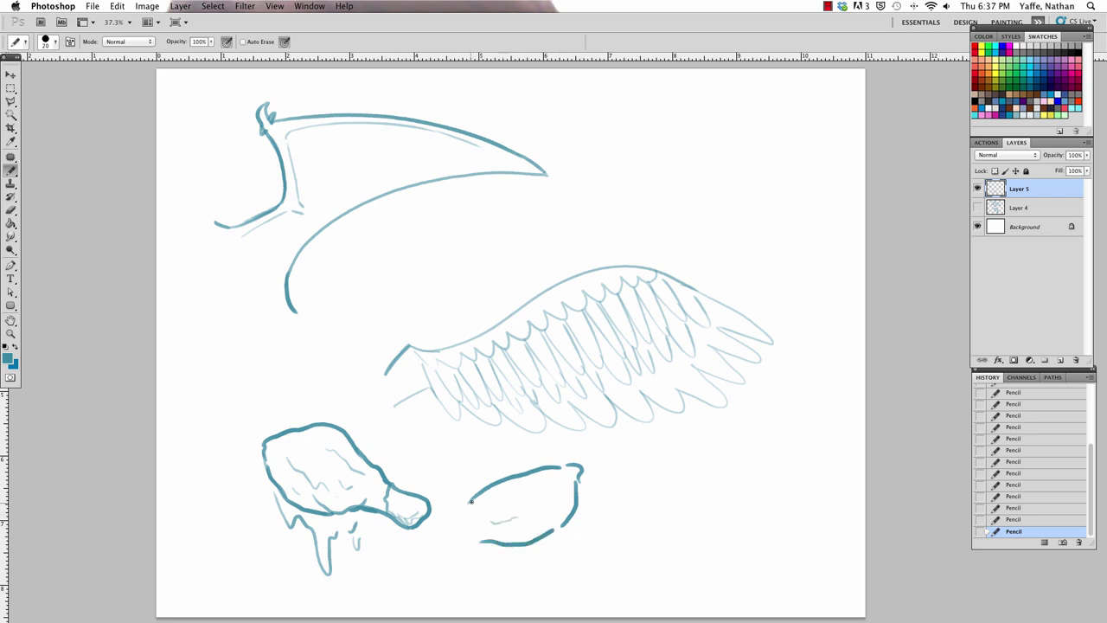
mouse_move(470, 501)
left_mouse_down()
mouse_move(452, 530)
mouse_move(475, 541)
left_mouse_up()
left_click_drag(581, 485, 571, 503)
key("e")
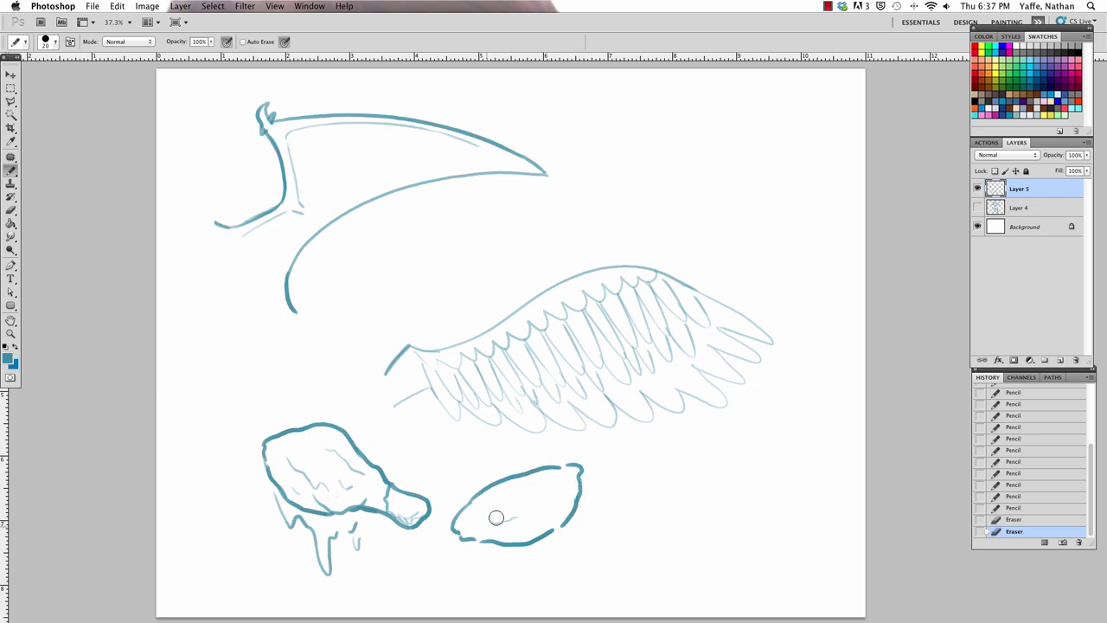
left_click_drag(491, 529, 489, 541)
mouse_move(501, 529)
left_mouse_down()
mouse_move(505, 542)
mouse_move(468, 538)
mouse_move(489, 543)
mouse_move(567, 518)
left_mouse_up()
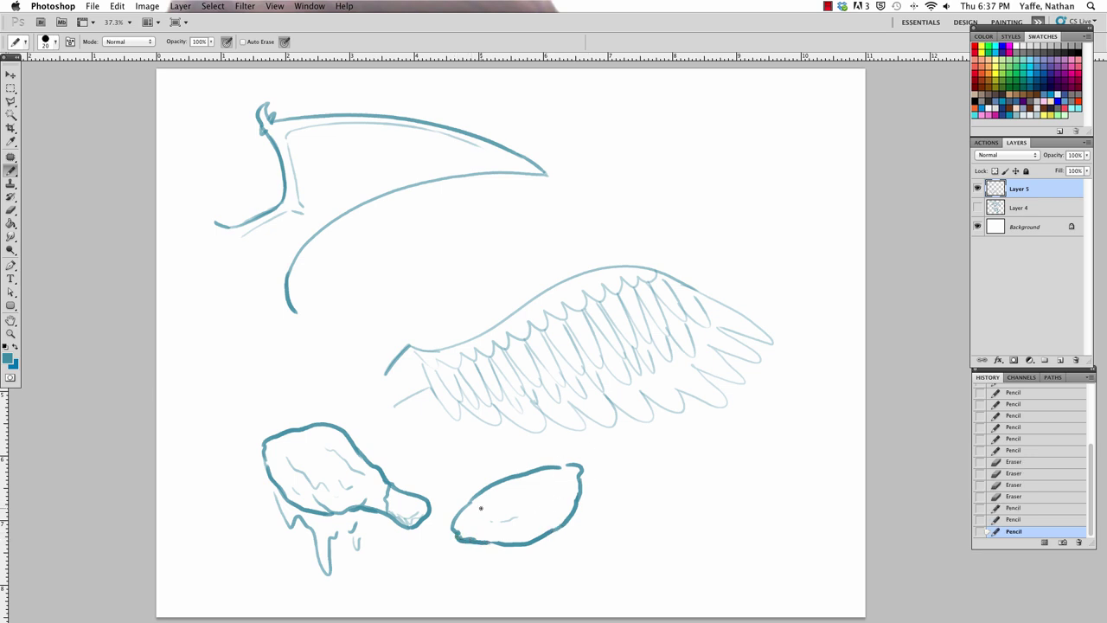
- Add texture strokes inside, redraw the bottom edge and draw a hanging drip
mouse_move(475, 514)
left_mouse_down()
mouse_move(546, 513)
mouse_move(559, 498)
left_mouse_up()
mouse_move(524, 532)
left_mouse_down()
mouse_move(510, 537)
mouse_move(528, 569)
mouse_move(552, 545)
mouse_move(511, 554)
left_mouse_up()
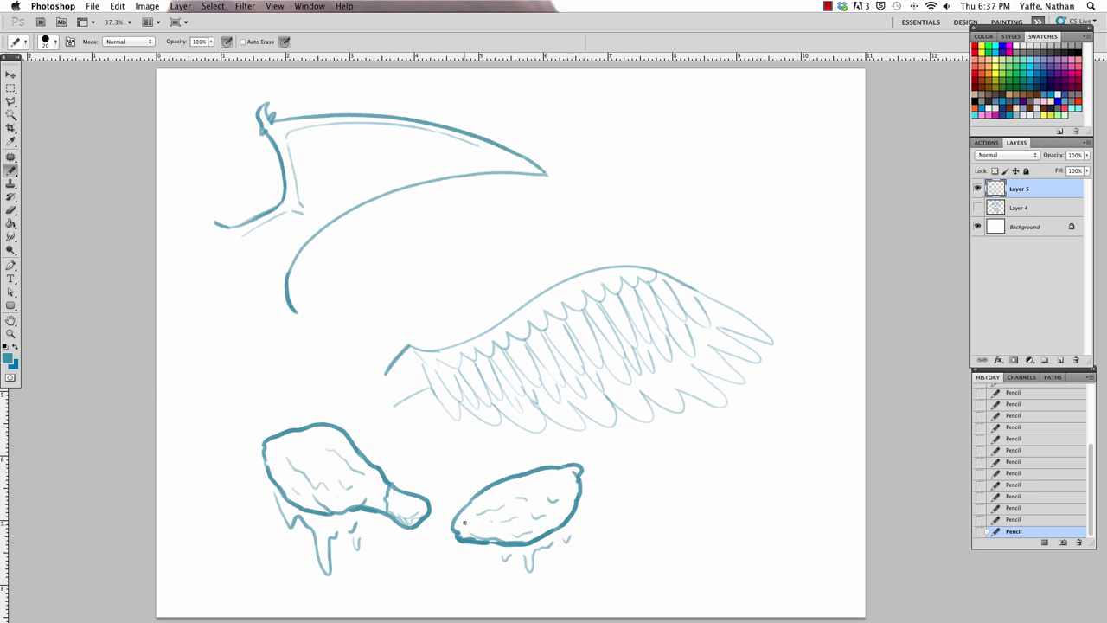
left_click_drag(464, 522, 473, 536)
left_click_drag(569, 537, 585, 499)
left_click_drag(486, 563, 504, 571)
- Lasso both chicken wings, cut them and paste them onto a new layer
key("l")
mouse_move(243, 419)
left_mouse_down()
mouse_move(509, 608)
mouse_move(579, 581)
mouse_move(600, 447)
mouse_move(453, 445)
mouse_move(307, 382)
mouse_move(242, 412)
left_mouse_up()
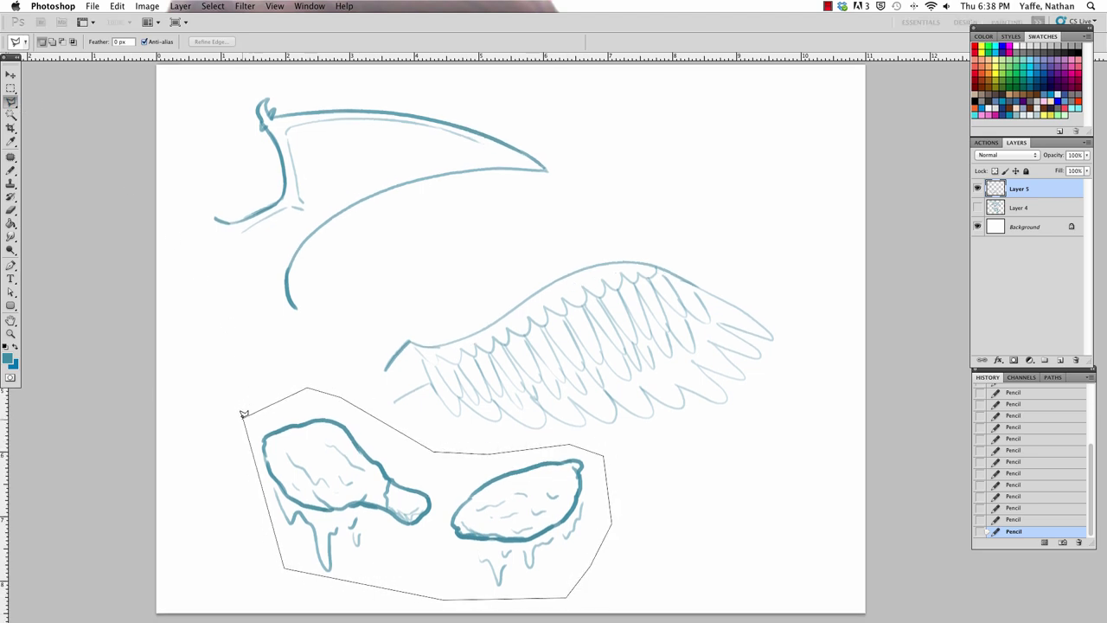
left_click(245, 412)
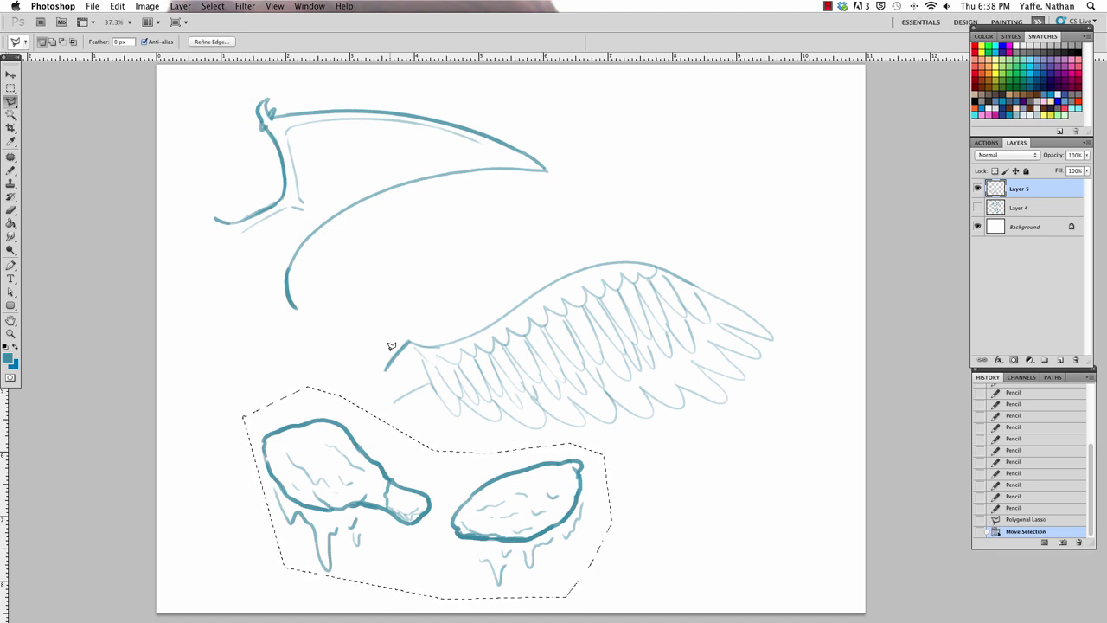
key("super+x")
key("super+v")
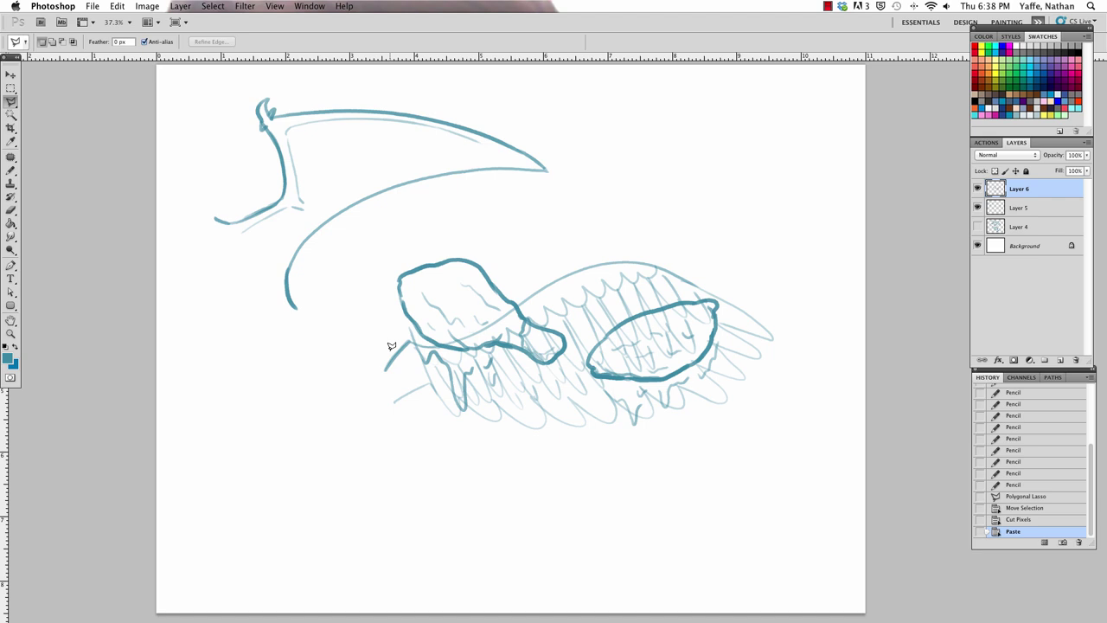
- Move the chicken wings down-left, hide Layer 6 and add empty Layer 7
key("v")
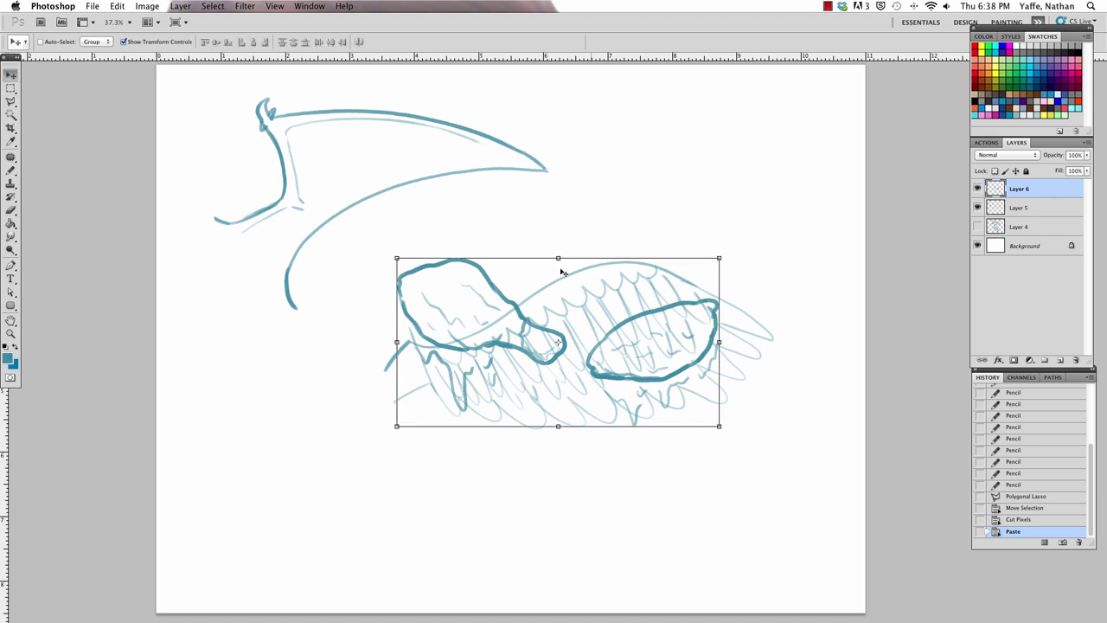
mouse_move(565, 272)
left_mouse_down()
mouse_move(508, 452)
mouse_move(379, 540)
left_mouse_up()
left_click(977, 189)
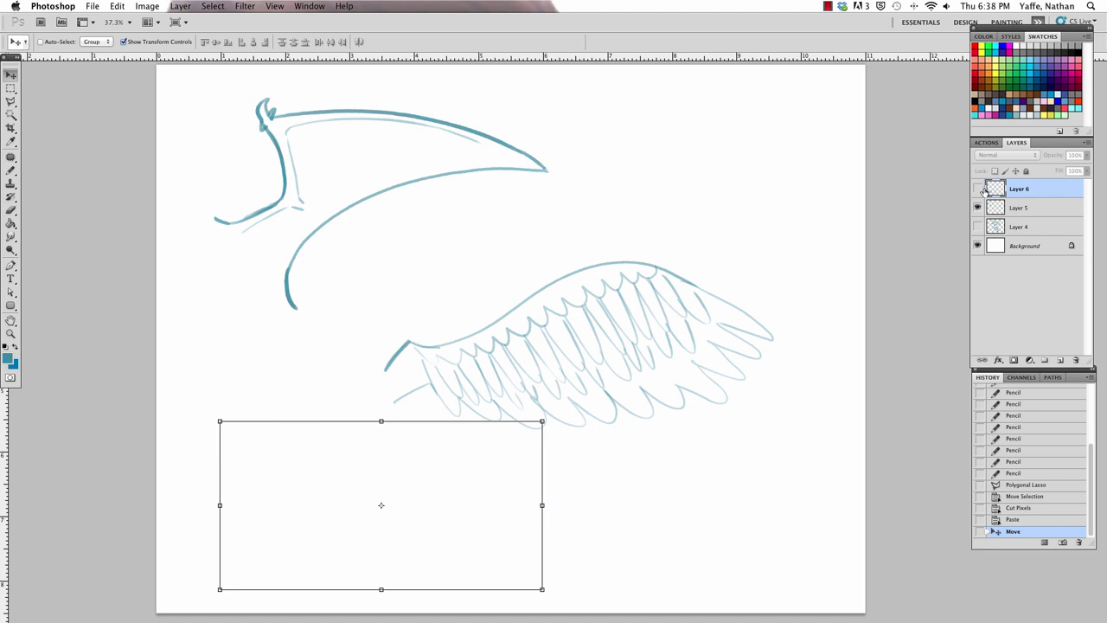
key("m")
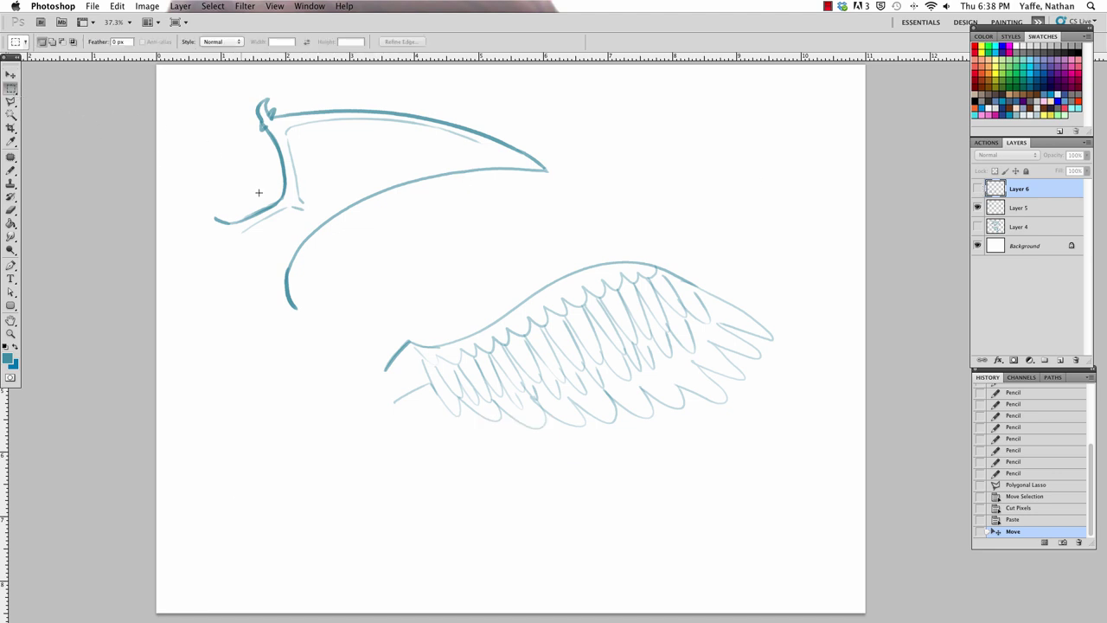
left_click(12, 170)
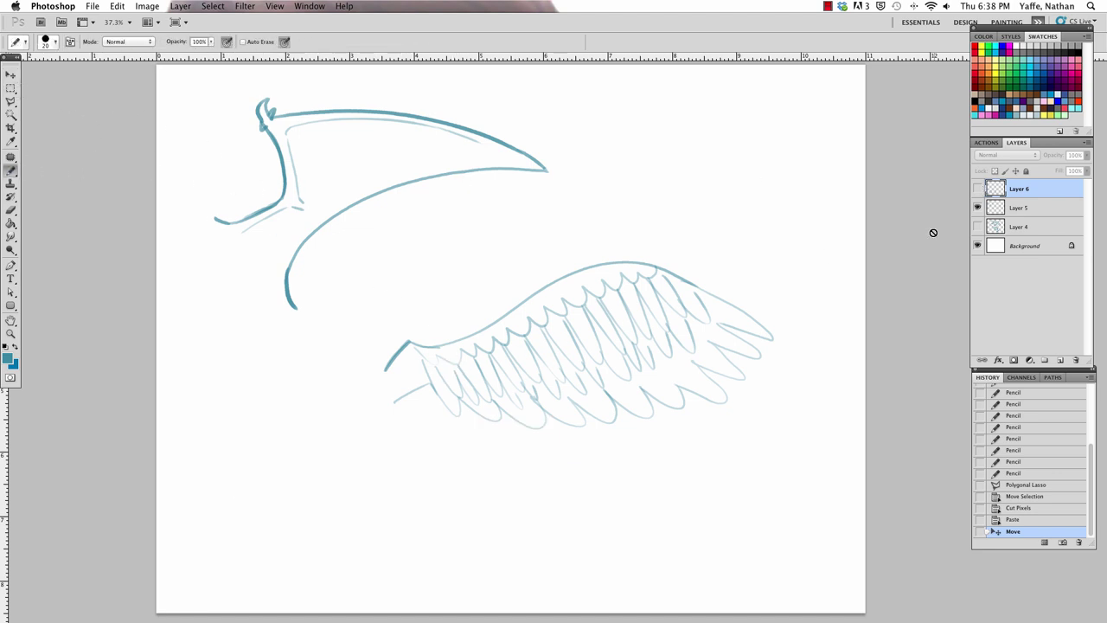
left_click(1060, 360)
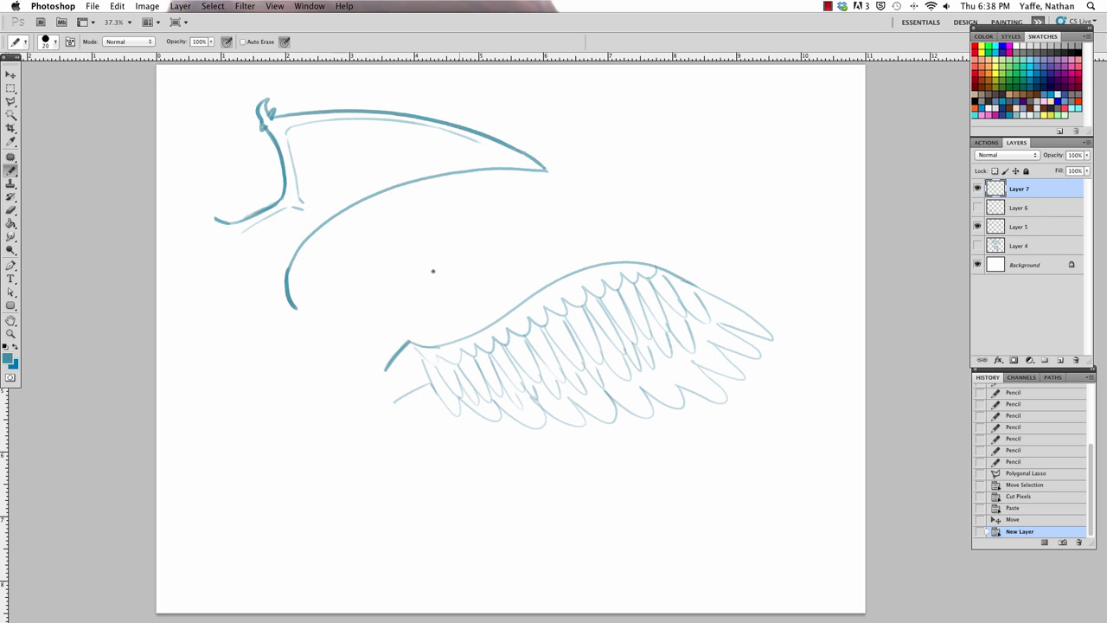
- Draw a polygonal lasso selection around the feathered wing
key("l")
left_click(352, 351)
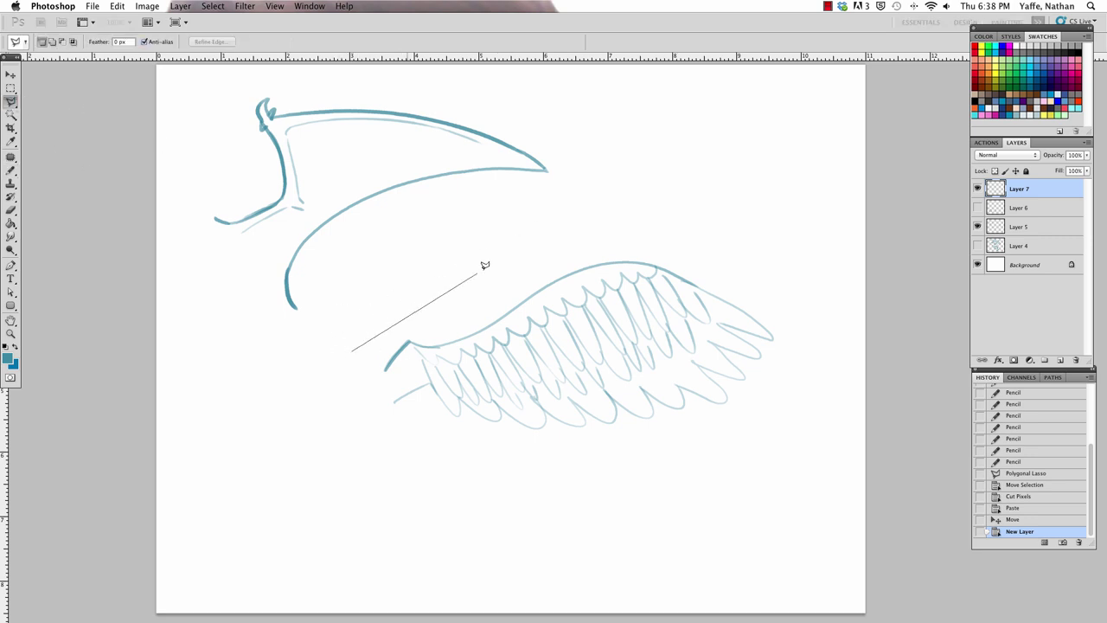
left_click(574, 213)
left_click(750, 223)
left_click(794, 247)
left_click(731, 450)
left_click(666, 474)
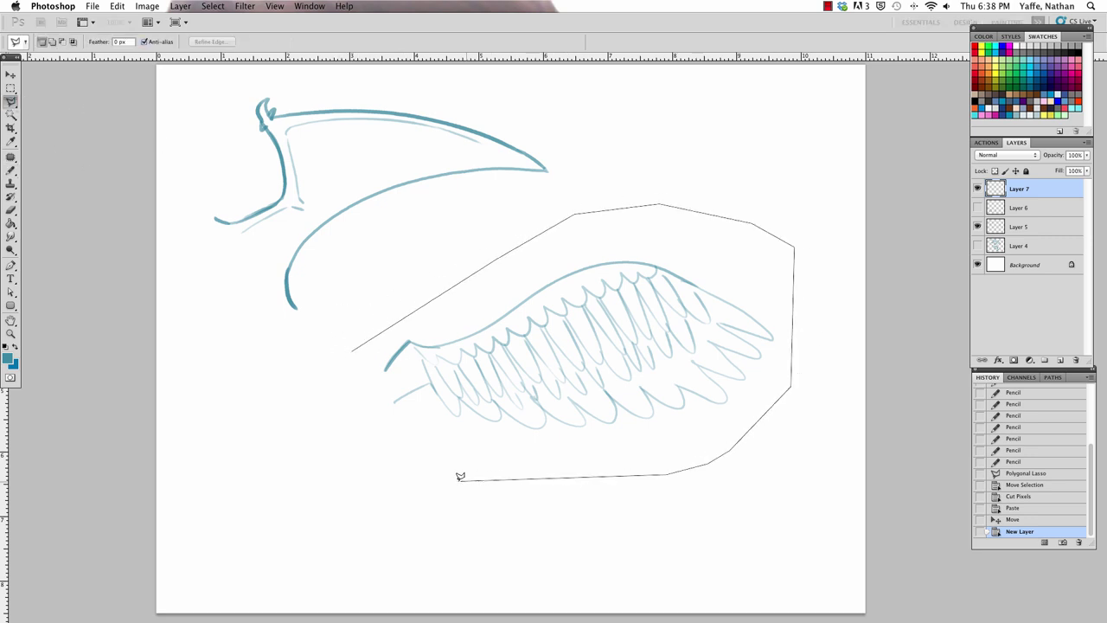
left_click(378, 464)
left_click(352, 350)
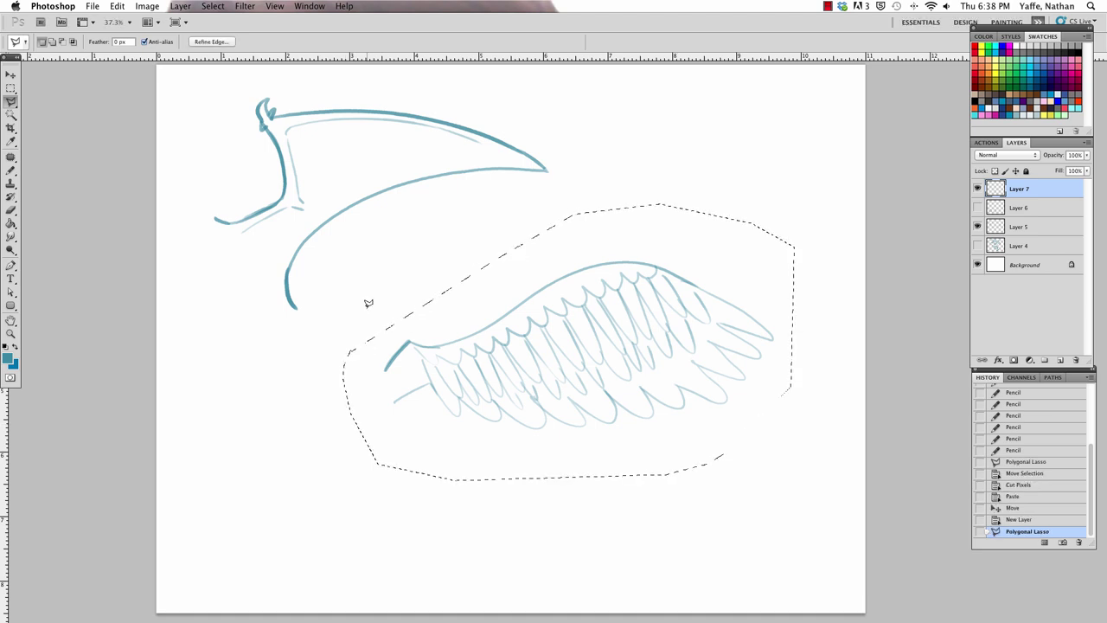
- Cut the feathered wing from Layer 5 and paste it onto new Layer 8
key("ctrl+x")
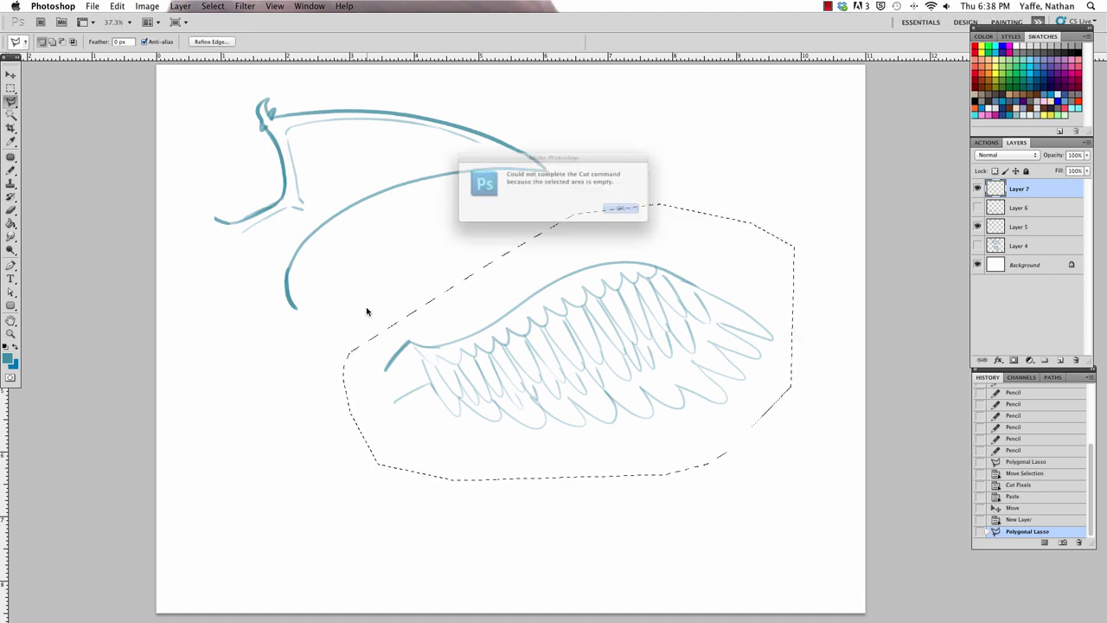
left_click(634, 216)
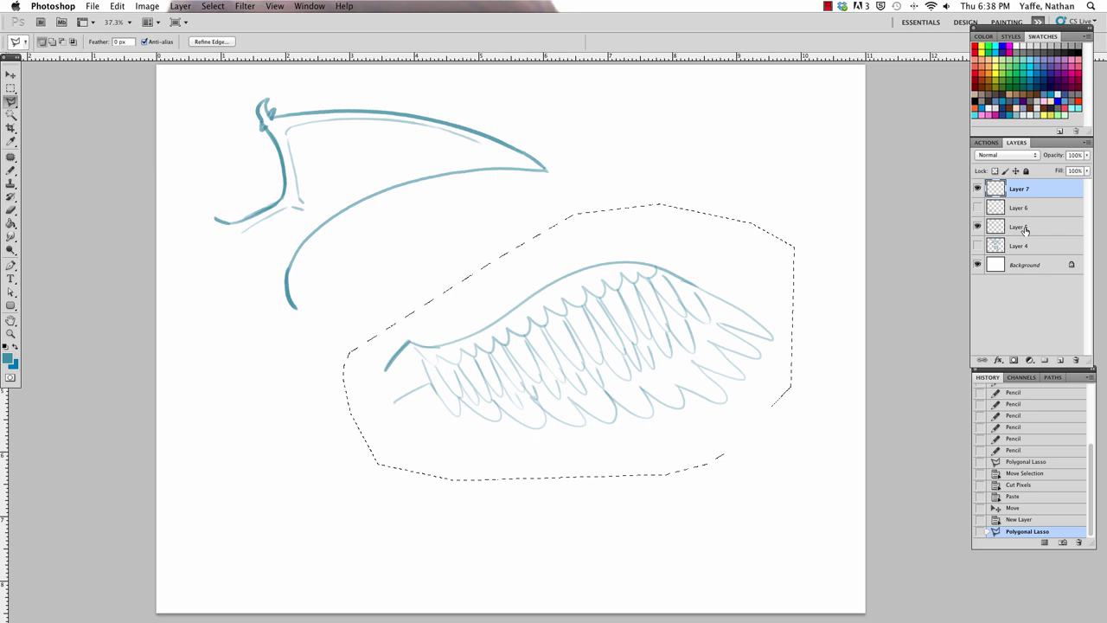
left_click(994, 230)
key("ctrl+x")
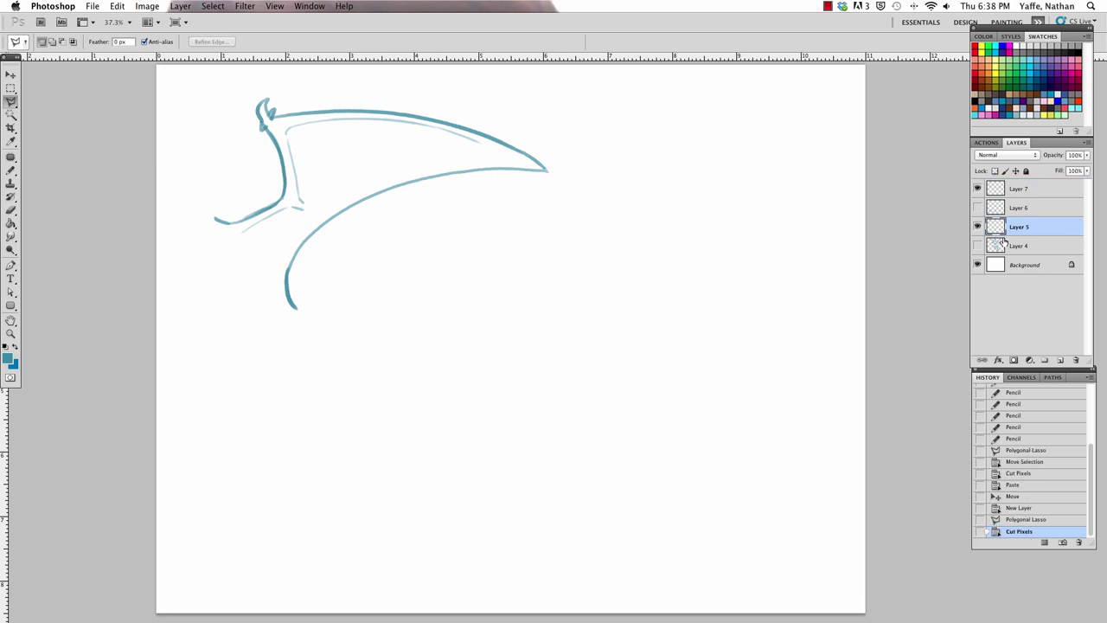
key("ctrl+v")
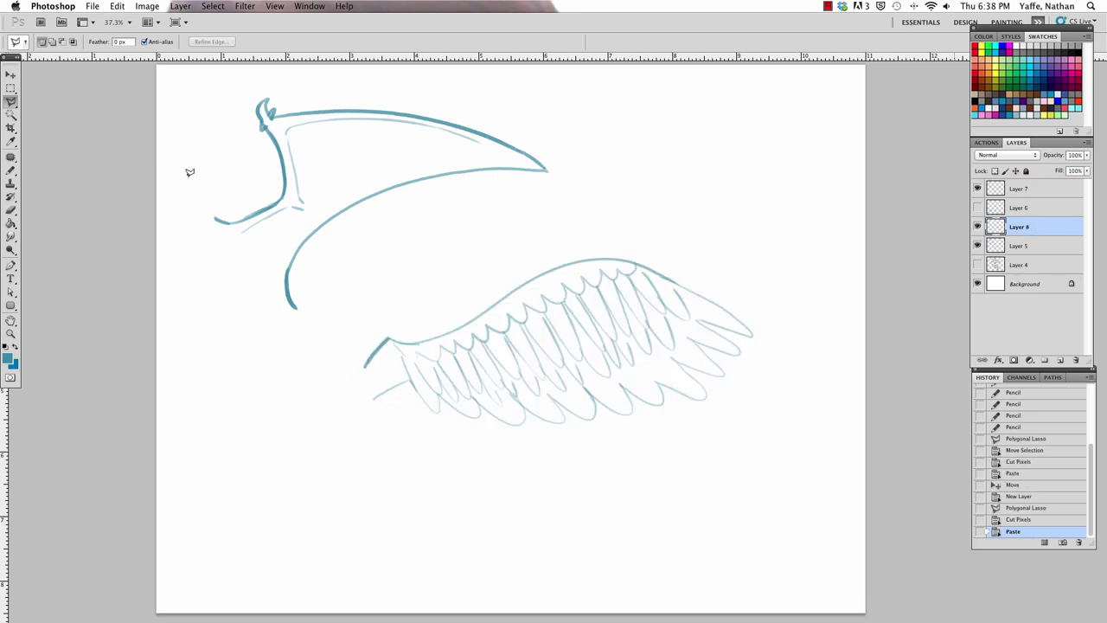
- Move the feathered wing right and rotate it to tilt upward
left_click(18, 74)
left_click_drag(538, 309, 609, 303)
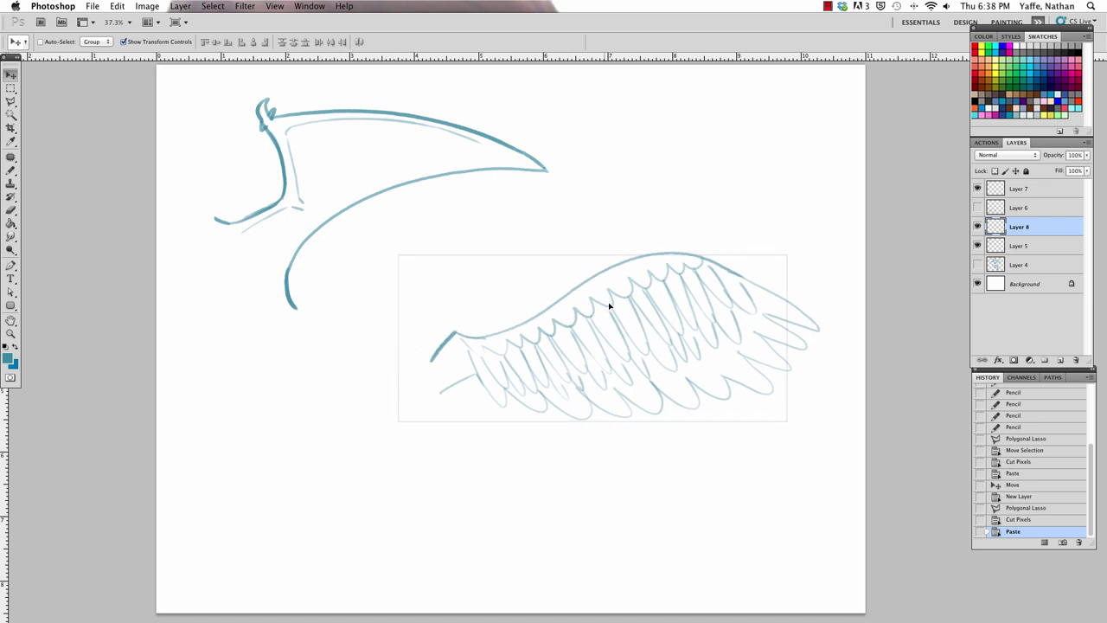
left_click_drag(835, 237, 775, 169)
left_click(815, 223)
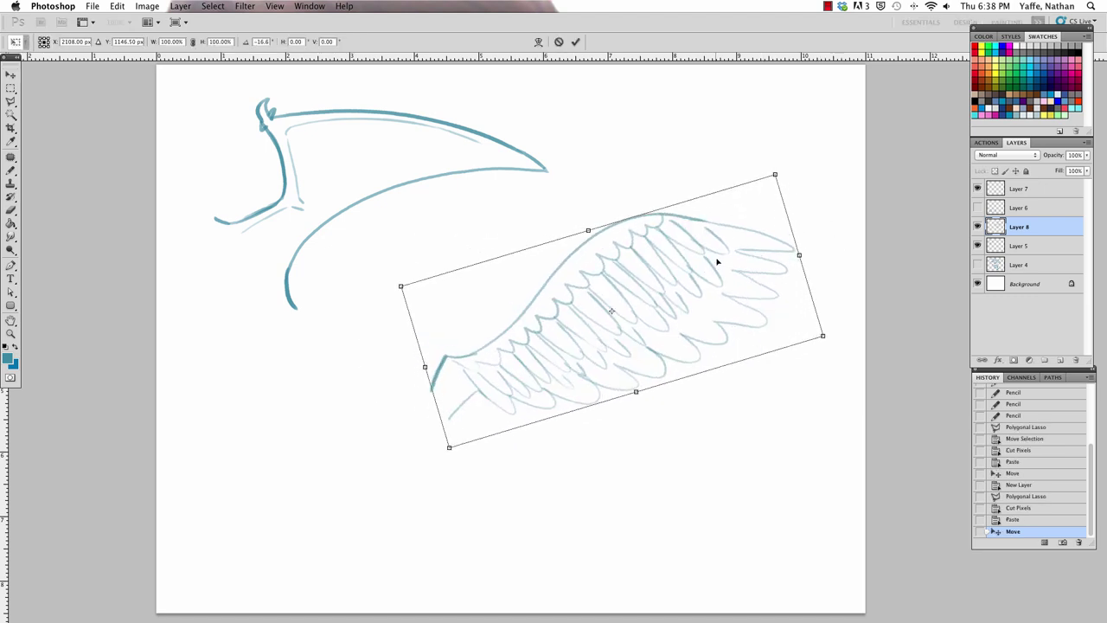
left_click_drag(717, 259, 747, 257)
key("Return")
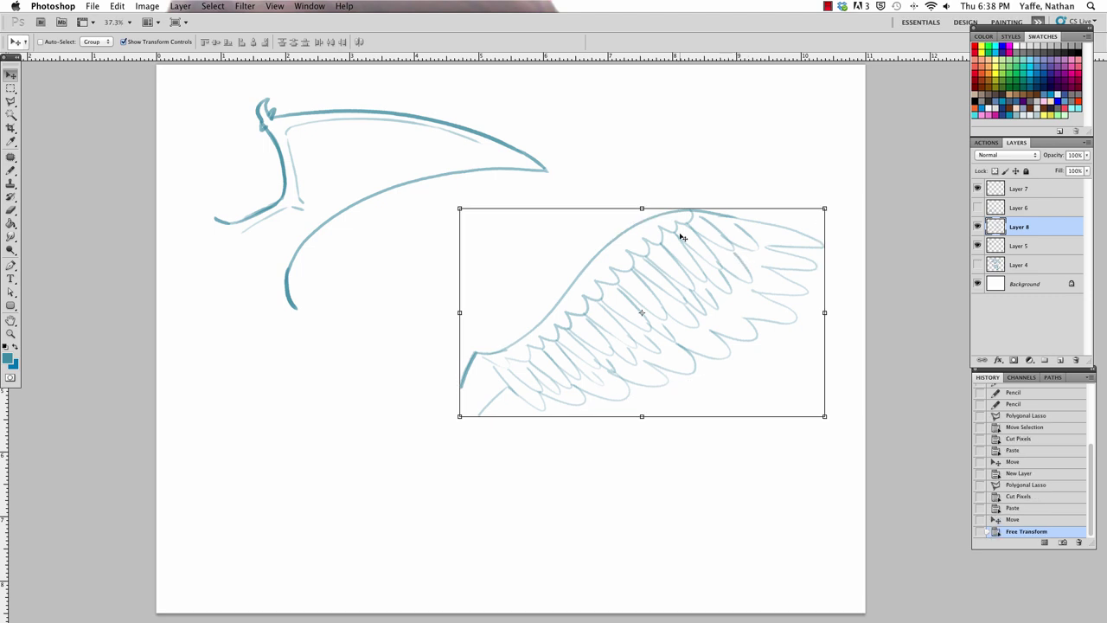
- Sketch the angel's arched head, eyebrow, neck, shoulders and arm beneath the wing
left_click(11, 171)
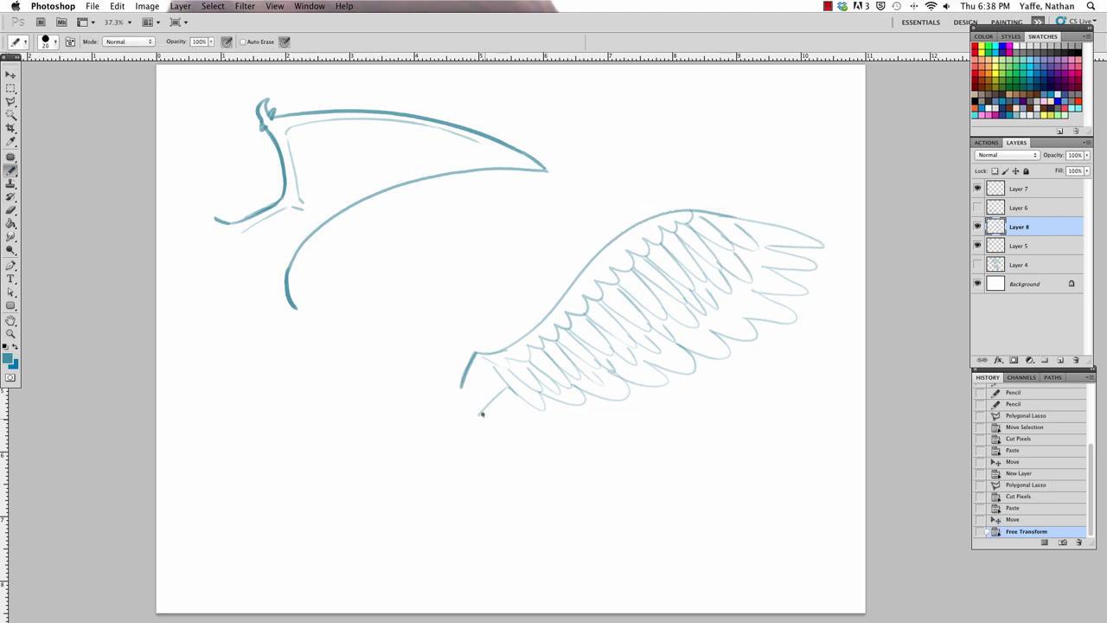
left_click_drag(482, 415, 520, 481)
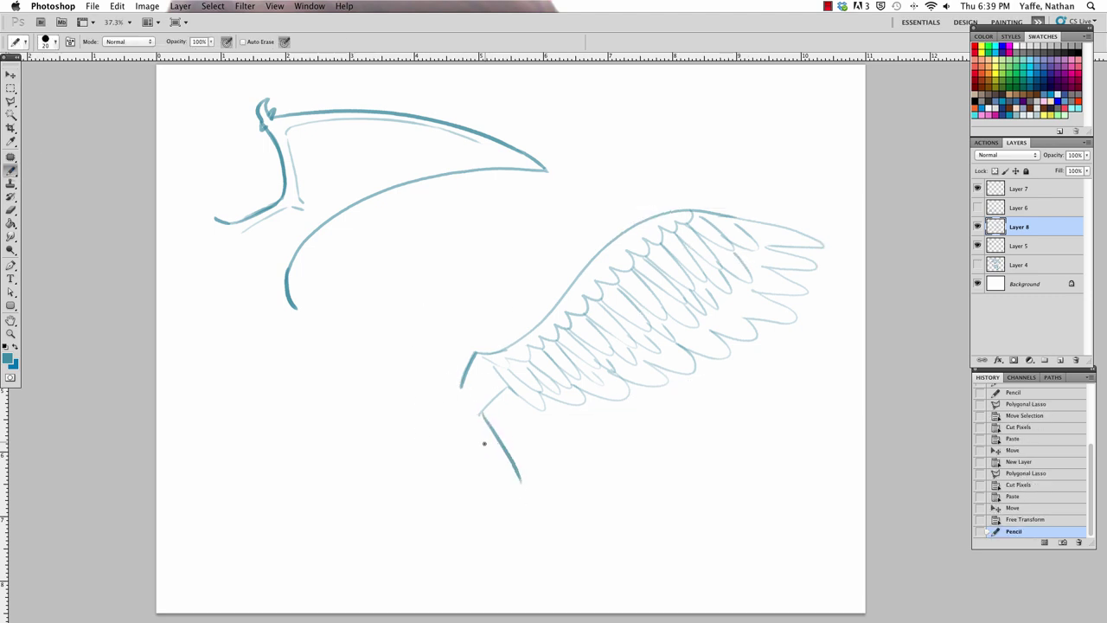
left_click_drag(453, 393, 496, 417)
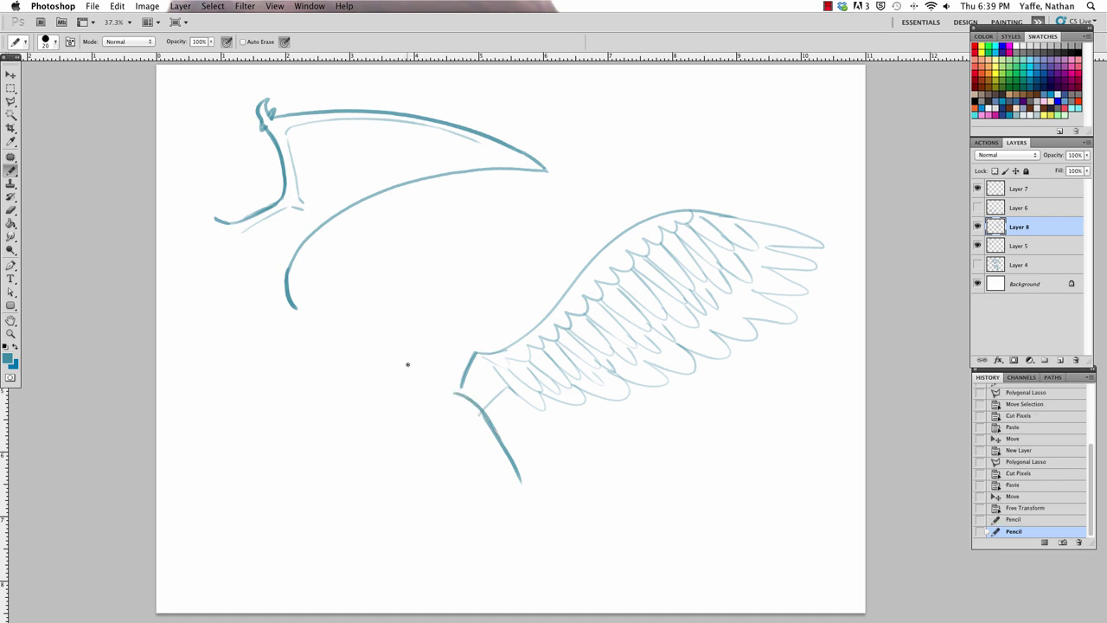
left_click_drag(396, 375, 412, 403)
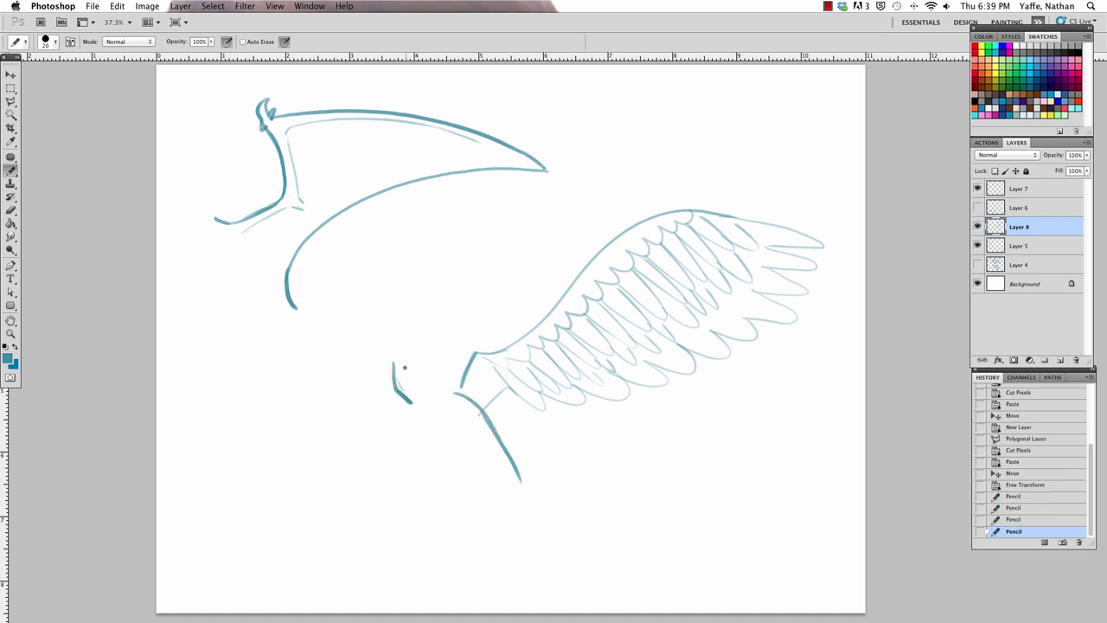
mouse_move(393, 364)
left_mouse_down()
mouse_move(417, 329)
mouse_move(432, 334)
mouse_move(449, 391)
left_mouse_up()
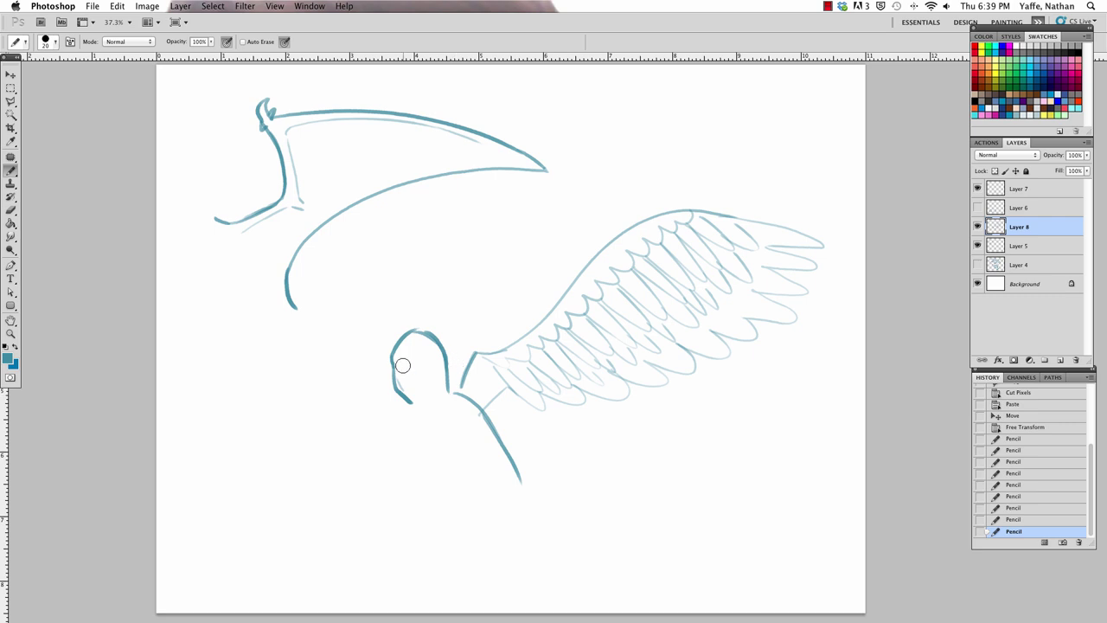
left_click_drag(404, 363, 421, 400)
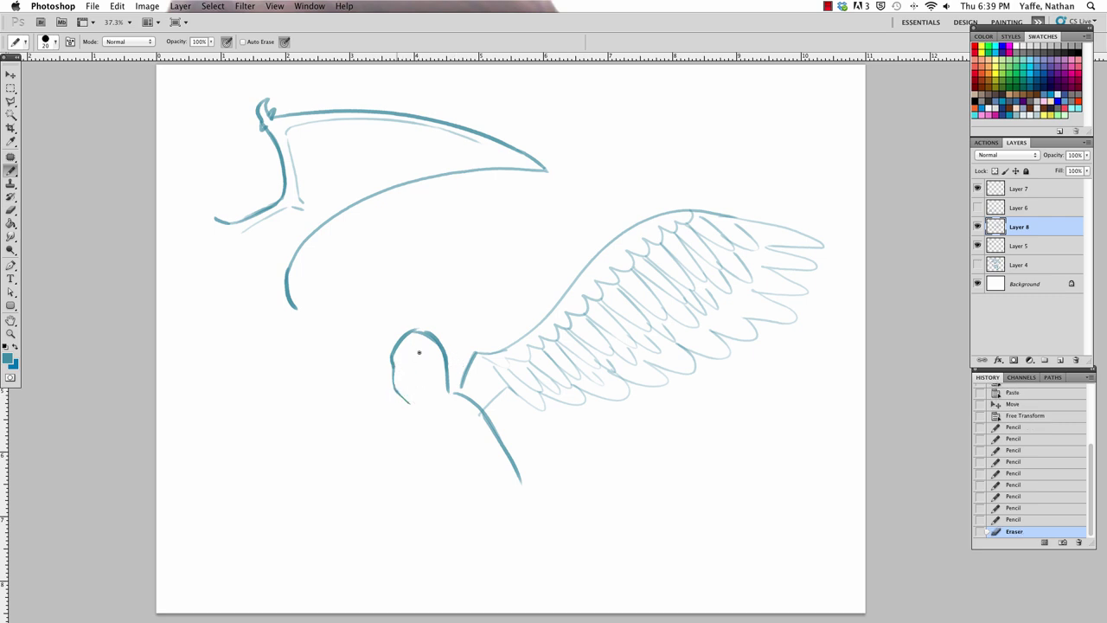
left_click_drag(393, 364, 414, 407)
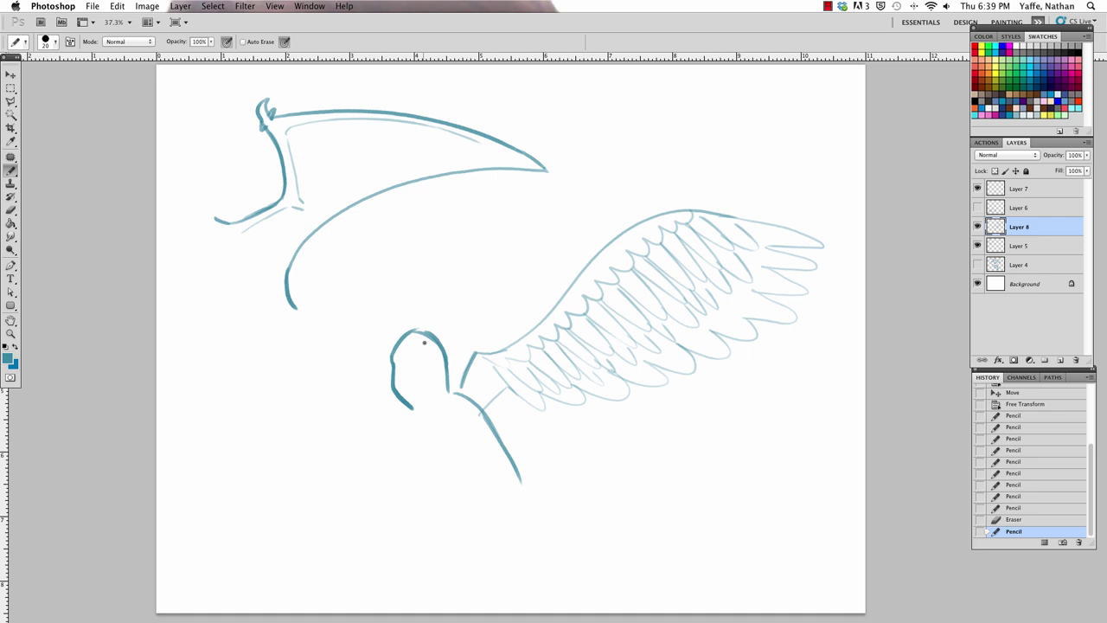
mouse_move(452, 395)
left_mouse_down()
mouse_move(436, 421)
mouse_move(484, 484)
mouse_move(484, 522)
mouse_move(524, 493)
left_mouse_up()
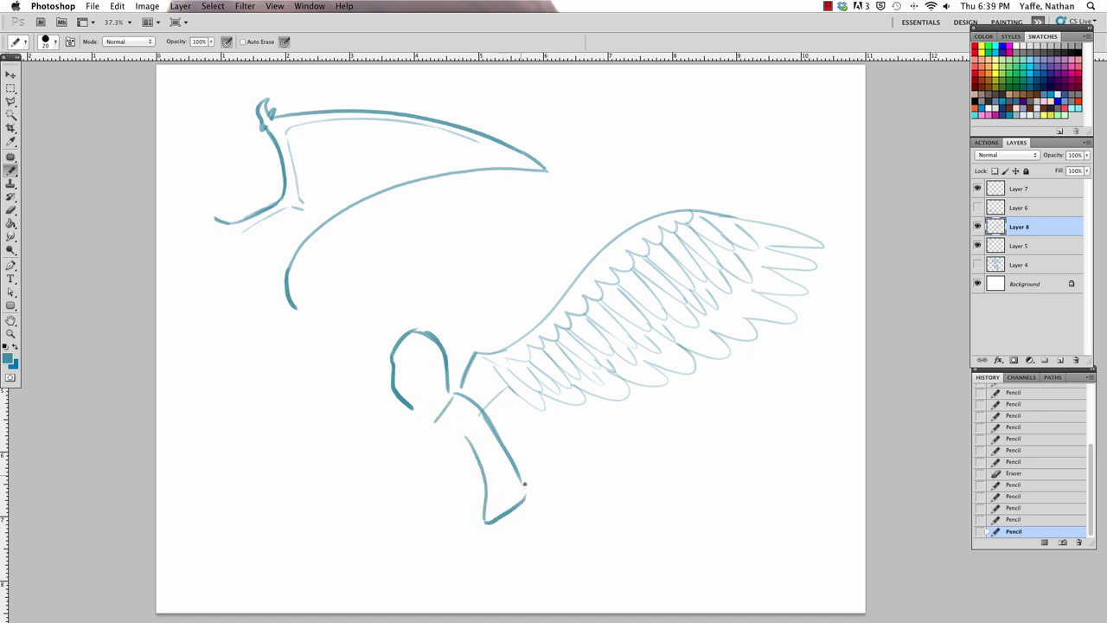
left_click_drag(486, 421, 505, 391)
mouse_move(437, 343)
left_mouse_down()
mouse_move(481, 292)
mouse_move(595, 223)
mouse_move(626, 224)
mouse_move(456, 350)
mouse_move(485, 316)
left_mouse_up()
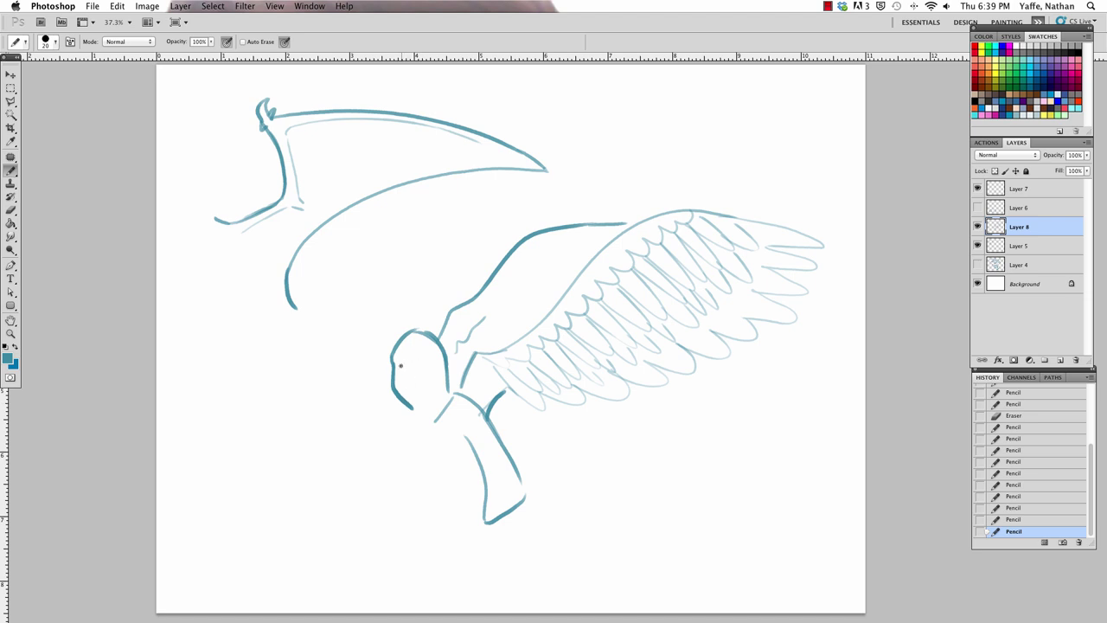
mouse_move(401, 366)
left_mouse_down()
mouse_move(427, 362)
mouse_move(403, 431)
mouse_move(425, 426)
mouse_move(434, 400)
mouse_move(406, 407)
mouse_move(416, 388)
left_mouse_up()
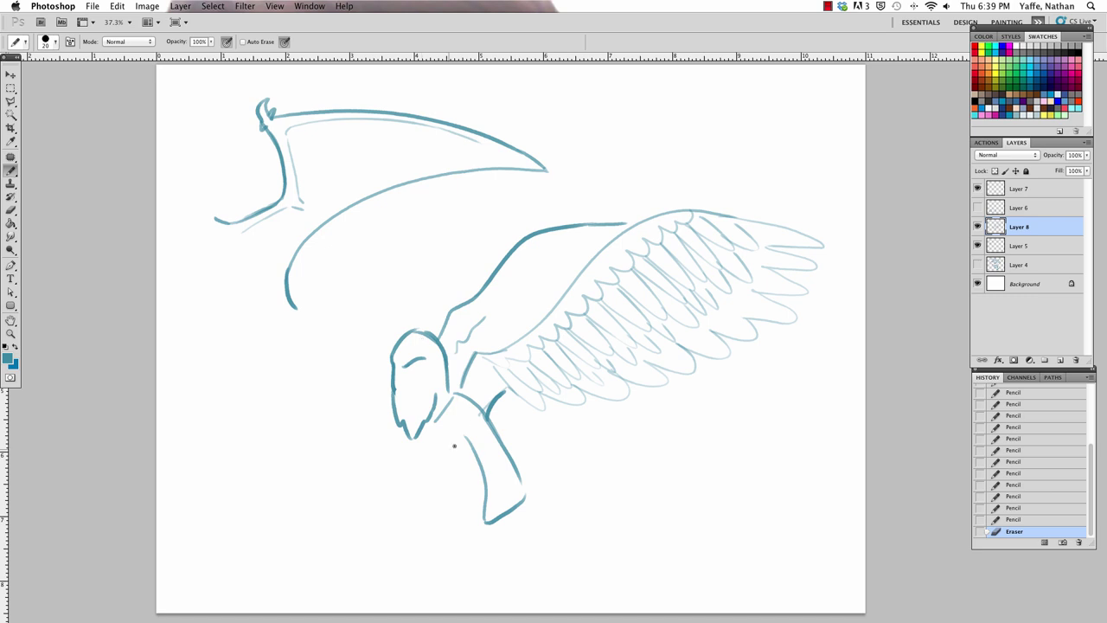
- Draw the robe lines below the head and a long hanging sleeve
left_click_drag(415, 449, 434, 517)
left_click_drag(477, 458, 480, 496)
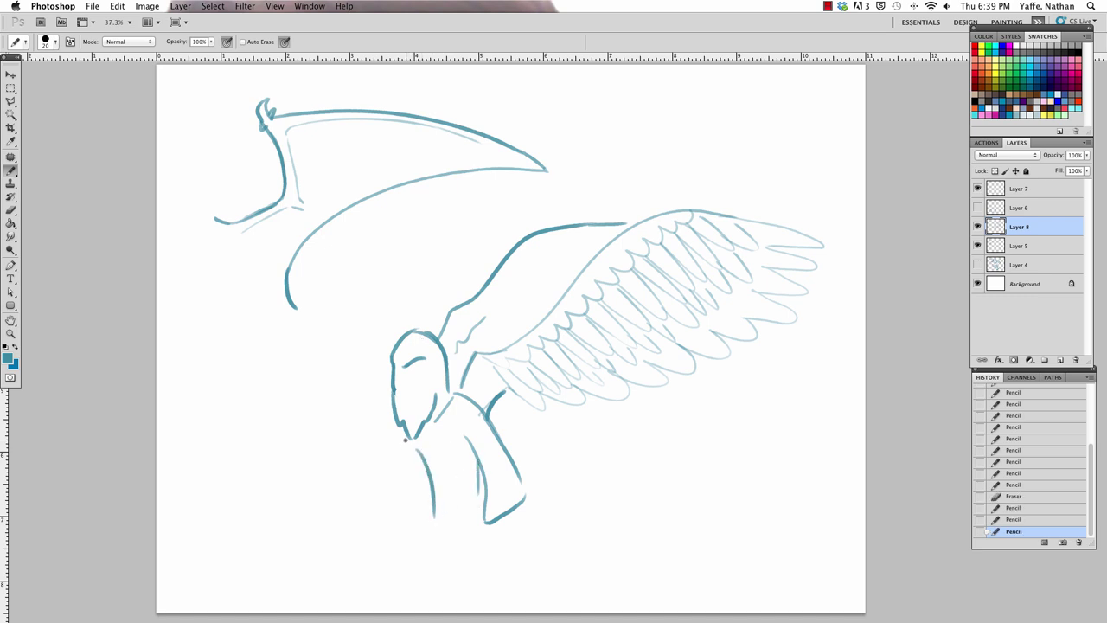
mouse_move(404, 439)
left_mouse_down()
mouse_move(385, 511)
mouse_move(415, 507)
left_mouse_up()
mouse_move(412, 509)
left_mouse_down()
mouse_move(423, 459)
mouse_move(430, 547)
mouse_move(496, 560)
left_mouse_up()
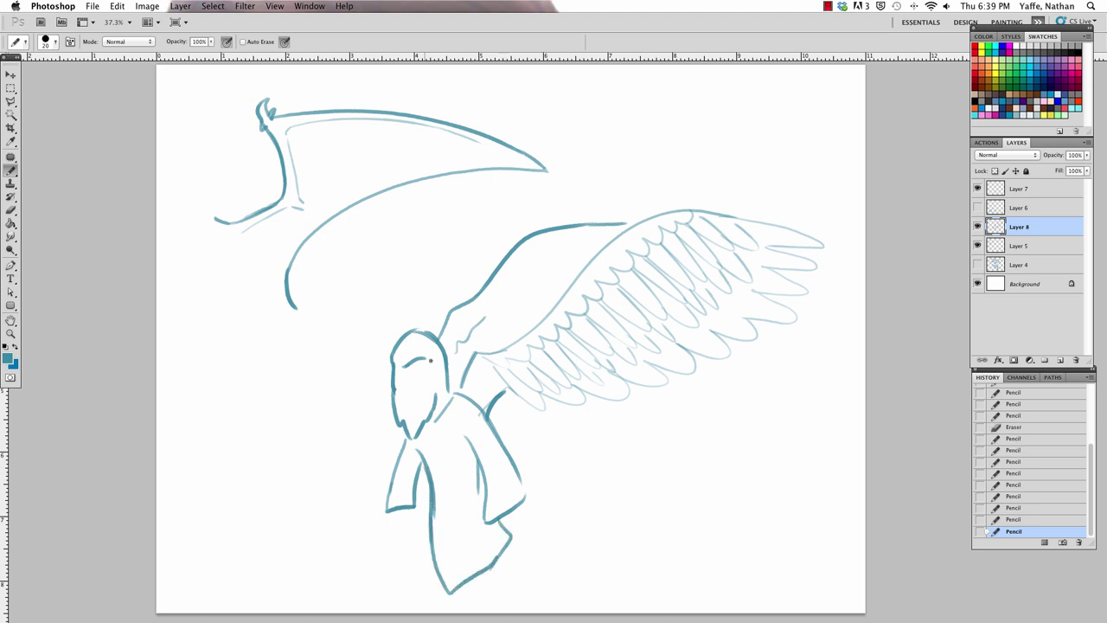
- Pencil the dark eye patch, feet, hands and a pistol in the left hand
mouse_move(410, 364)
left_mouse_down()
mouse_move(451, 368)
mouse_move(425, 395)
mouse_move(443, 384)
left_mouse_up()
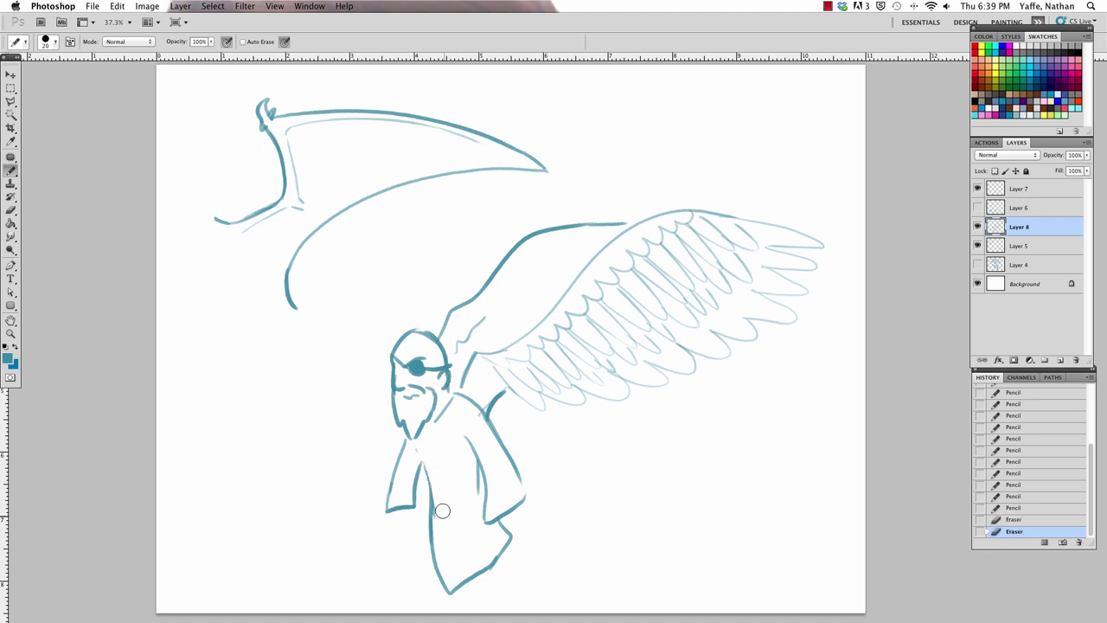
mouse_move(432, 506)
left_mouse_down()
mouse_move(431, 457)
mouse_move(428, 507)
left_mouse_up()
left_click_drag(474, 584, 510, 546)
left_click_drag(390, 514, 404, 513)
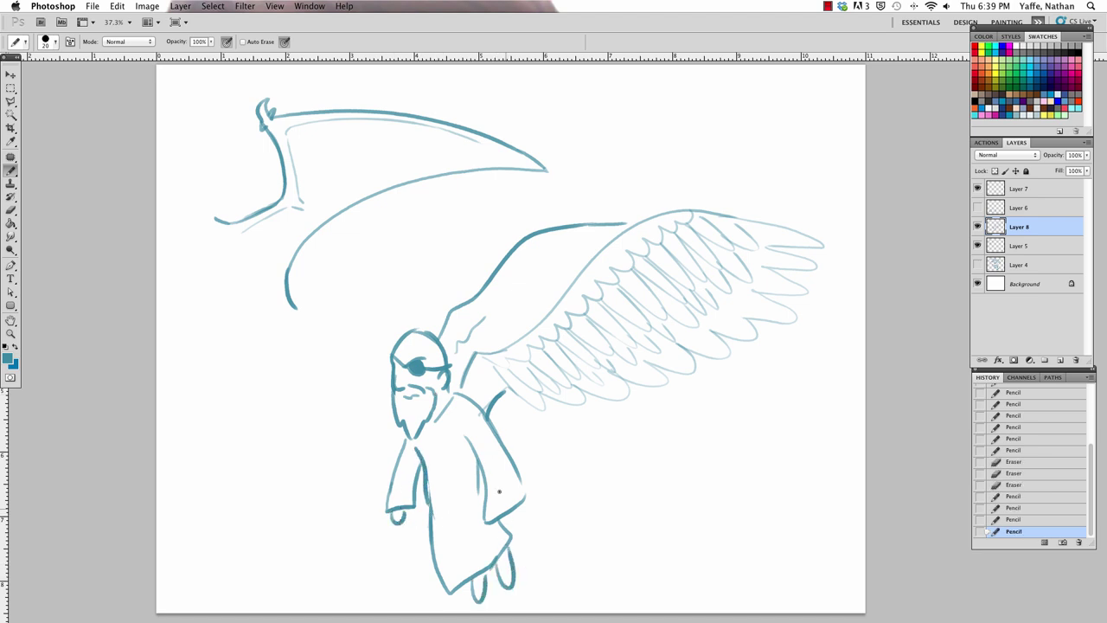
left_click_drag(496, 522, 514, 502)
mouse_move(383, 516)
left_mouse_down()
mouse_move(368, 571)
mouse_move(382, 531)
mouse_move(395, 517)
mouse_move(407, 522)
mouse_move(382, 511)
mouse_move(394, 531)
mouse_move(415, 521)
left_mouse_up()
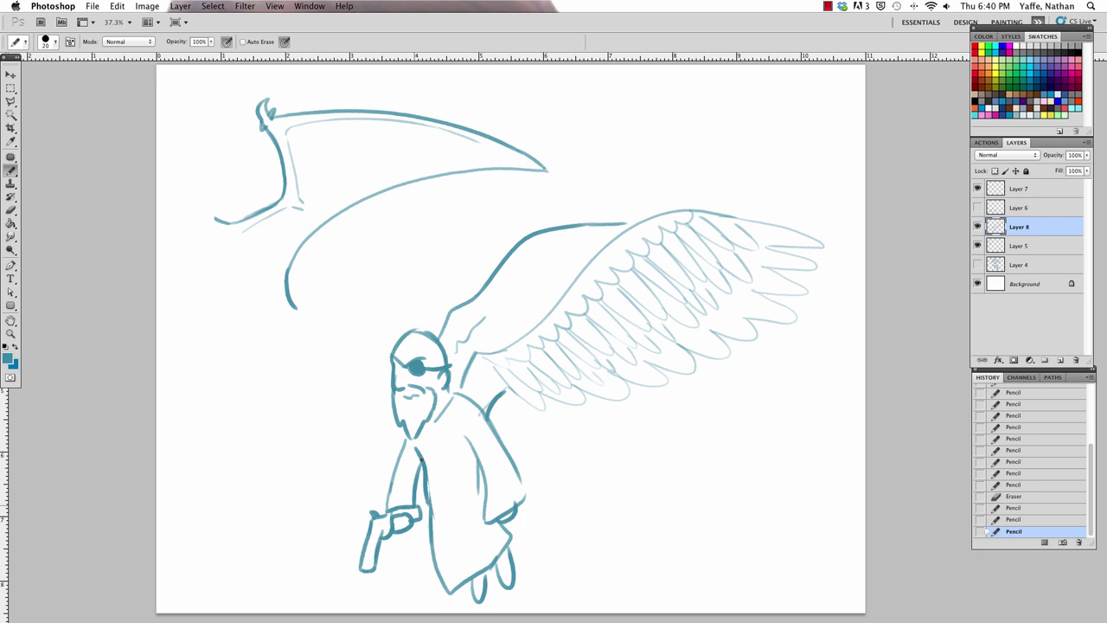
- Redraw the left robe outline, touch up the beard and head, and trim the lower-right robe
left_click_drag(408, 434, 393, 476)
left_click_drag(412, 427, 407, 437)
left_click_drag(405, 336, 418, 346)
mouse_move(519, 493)
left_mouse_down()
mouse_move(506, 523)
mouse_move(486, 521)
left_mouse_up()
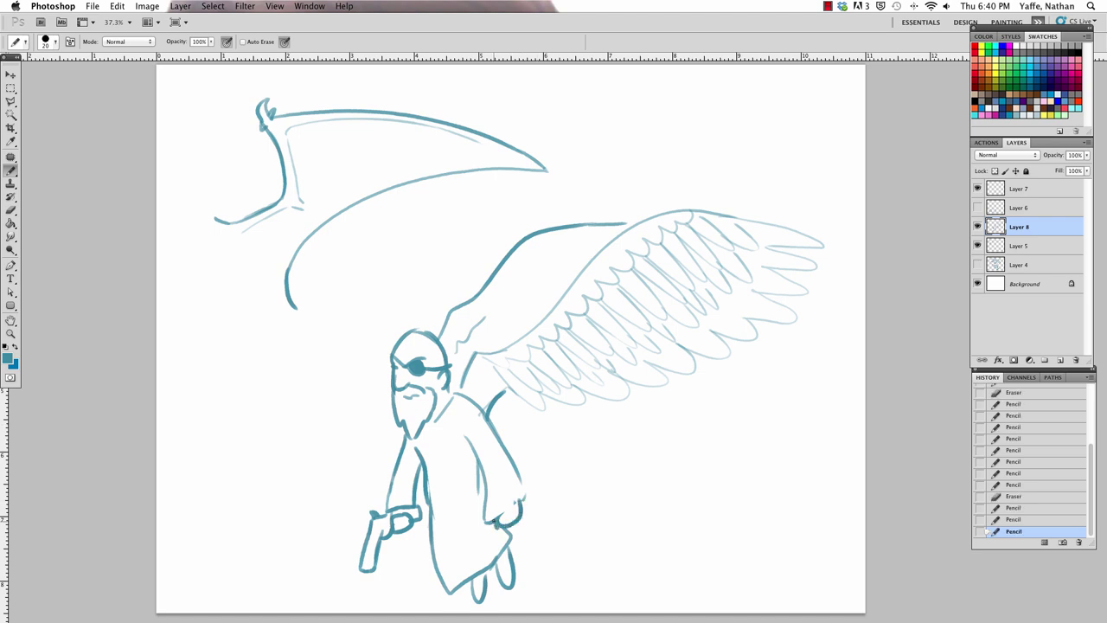
- Draw a blade across the hands with a hooked end, redoing strokes until it fits
mouse_move(495, 522)
left_mouse_down()
mouse_move(394, 569)
mouse_move(496, 542)
left_mouse_up()
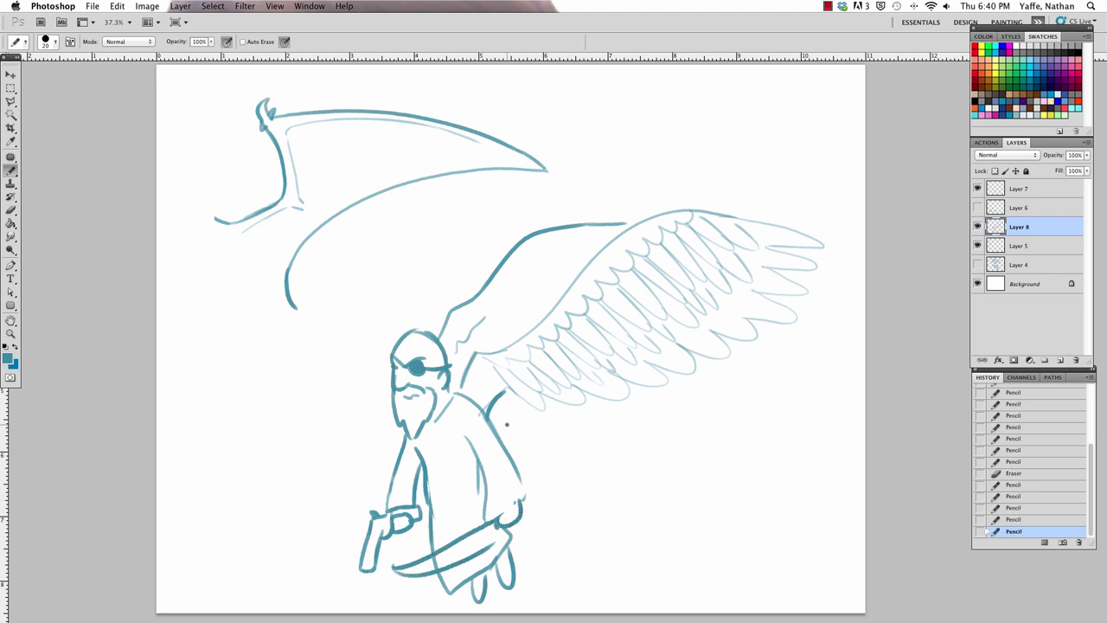
key("ctrl+z")
left_click_drag(394, 571, 467, 540)
key("ctrl+z")
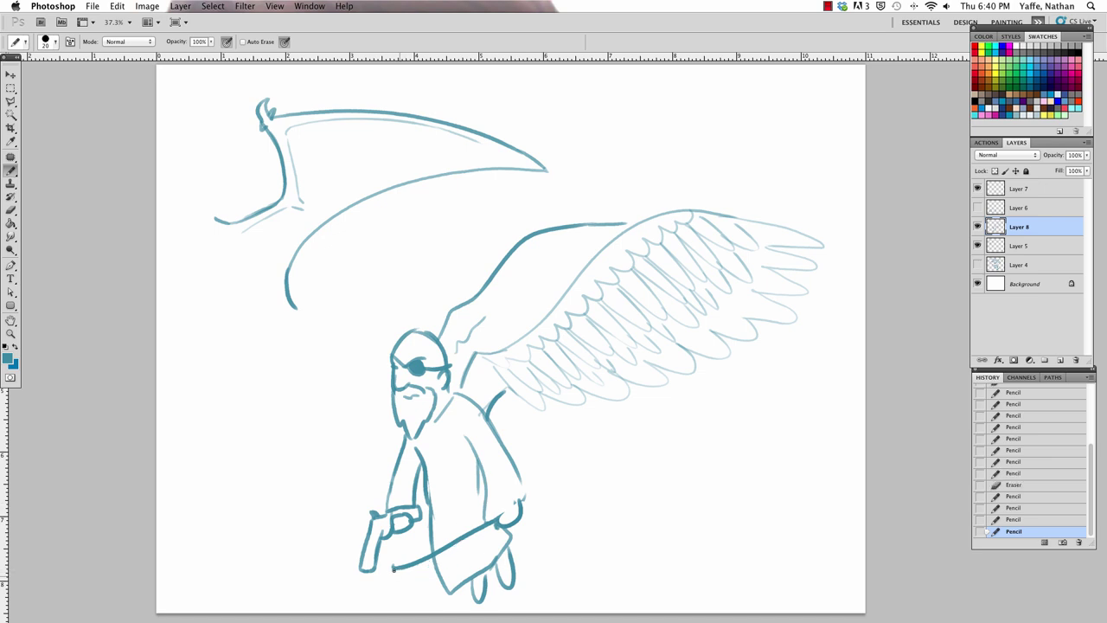
left_click_drag(394, 573, 472, 542)
key("ctrl+z")
mouse_move(393, 571)
left_mouse_down()
mouse_move(523, 514)
mouse_move(502, 545)
left_mouse_up()
key("ctrl+z")
left_click_drag(524, 505, 534, 500)
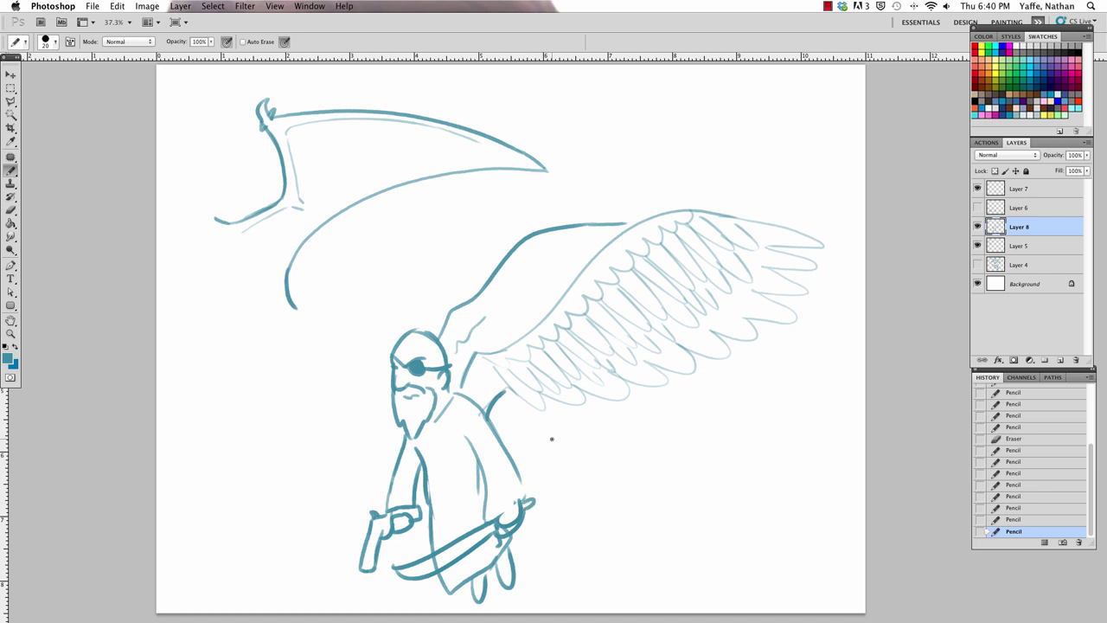
mouse_move(431, 564)
left_mouse_down()
mouse_move(459, 549)
mouse_move(424, 569)
mouse_move(386, 571)
mouse_move(467, 542)
left_mouse_up()
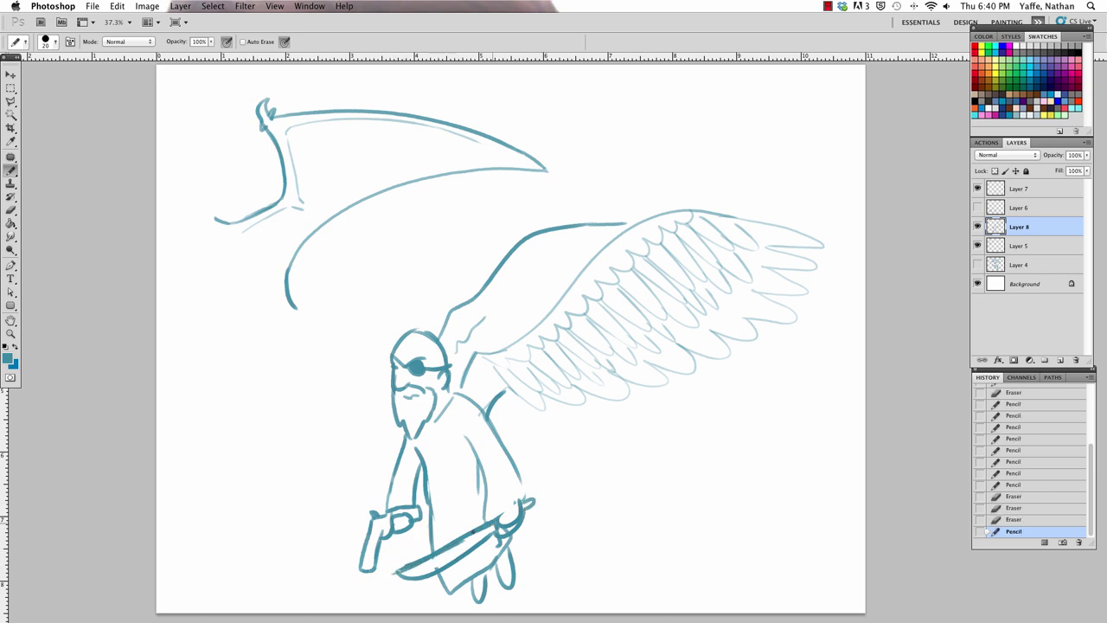
- Draw the hand around the sword hilt, mark the tip, and outline a speech bubble above
left_click_drag(506, 391, 487, 412)
left_click_drag(500, 517, 522, 483)
mouse_move(495, 531)
left_mouse_down()
mouse_move(518, 526)
mouse_move(497, 545)
mouse_move(522, 525)
left_mouse_up()
mouse_move(503, 535)
left_mouse_down()
mouse_move(519, 522)
mouse_move(496, 535)
left_mouse_up()
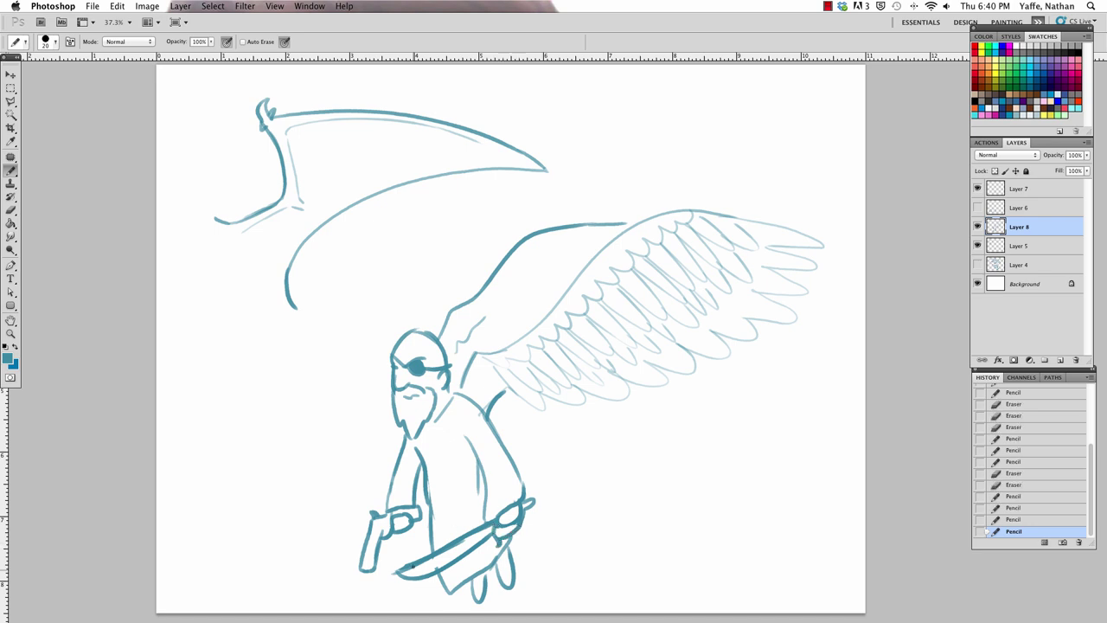
left_click_drag(393, 575, 415, 575)
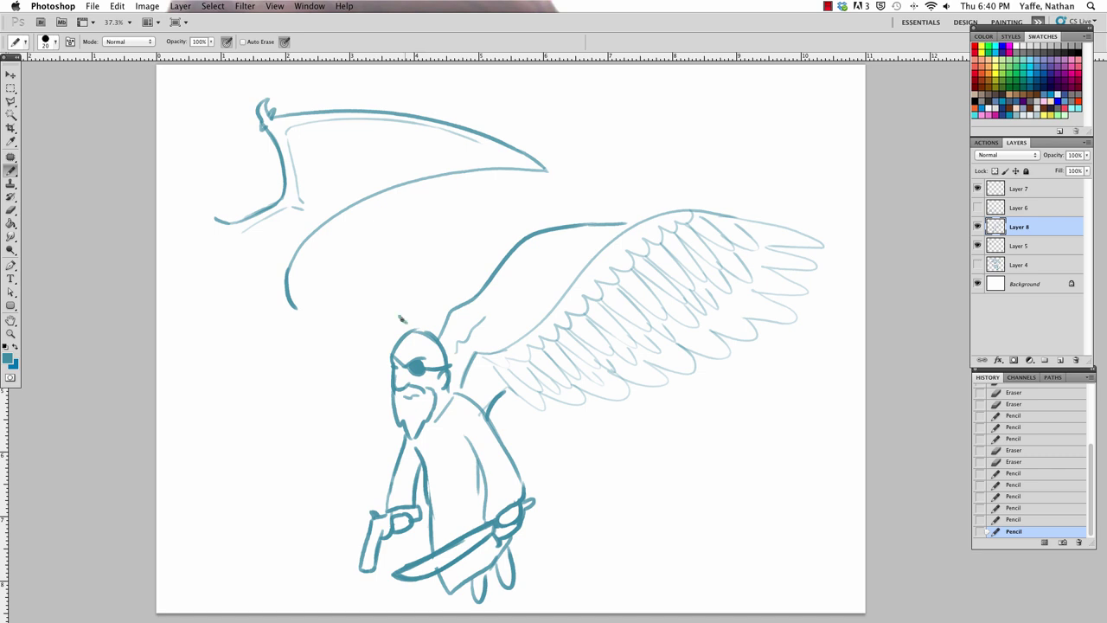
mouse_move(397, 310)
left_mouse_down()
mouse_move(405, 320)
mouse_move(429, 295)
mouse_move(334, 298)
mouse_move(339, 256)
mouse_move(454, 249)
mouse_move(430, 296)
left_mouse_up()
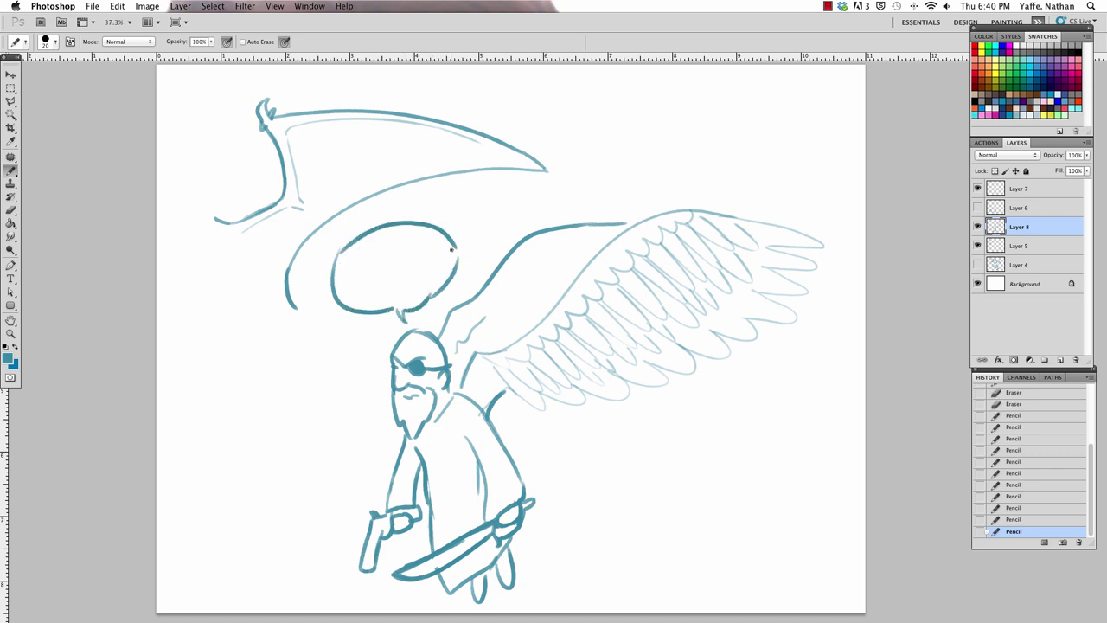
- Letter 'BLINK 182' in the bubble, then tidy the lower leg and extend the shoulder line
left_click_drag(343, 270, 344, 285)
mouse_move(354, 265)
left_mouse_down()
mouse_move(356, 282)
mouse_move(365, 281)
left_mouse_up()
left_click(371, 275)
mouse_move(370, 259)
left_mouse_down()
mouse_move(370, 272)
mouse_move(384, 257)
left_mouse_up()
left_click_drag(390, 252, 410, 259)
mouse_move(428, 241)
left_mouse_down()
mouse_move(420, 256)
mouse_move(427, 242)
left_mouse_up()
left_click_drag(433, 242, 438, 248)
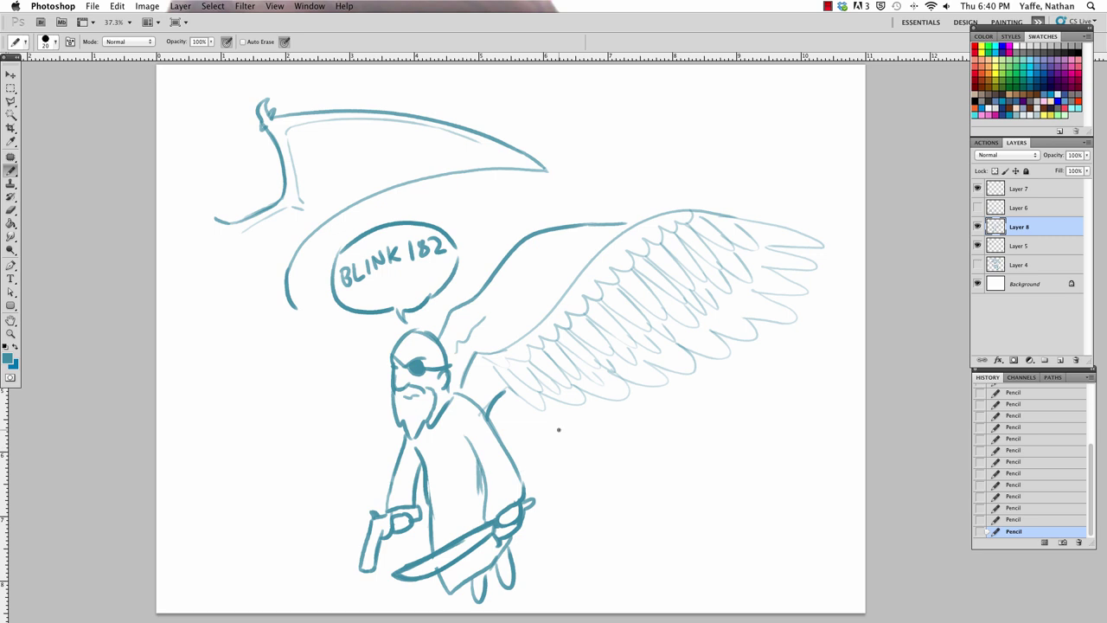
mouse_move(509, 562)
left_mouse_down()
mouse_move(508, 584)
mouse_move(529, 571)
left_mouse_up()
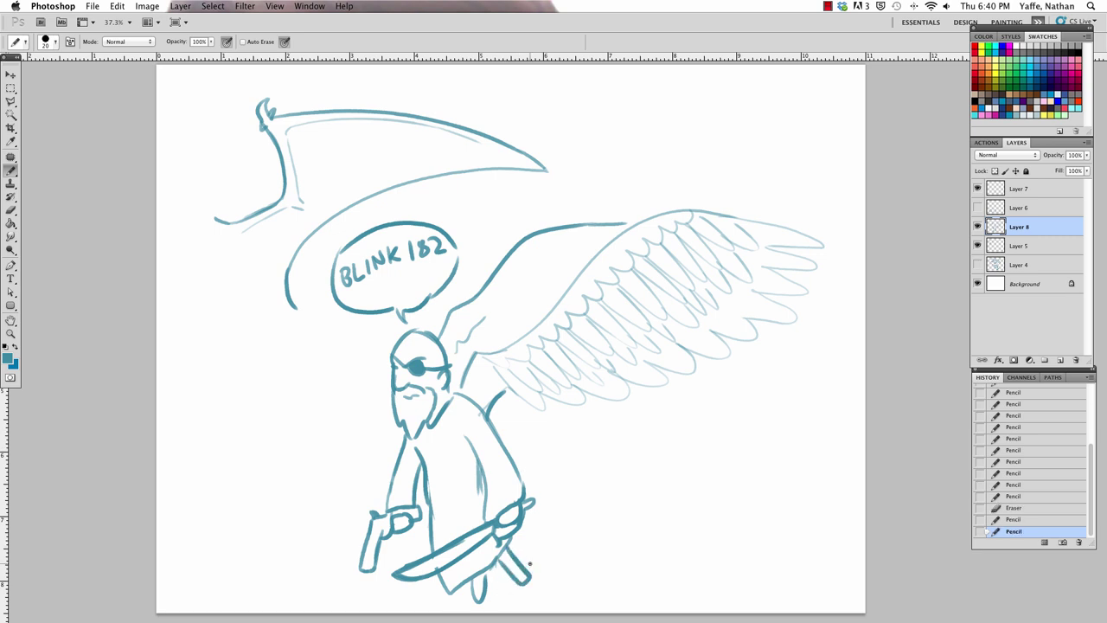
left_click_drag(487, 413, 509, 393)
- Free Transform the angel on Layer 8 down to about 70% and apply it
key("v")
left_click_drag(330, 208, 478, 326)
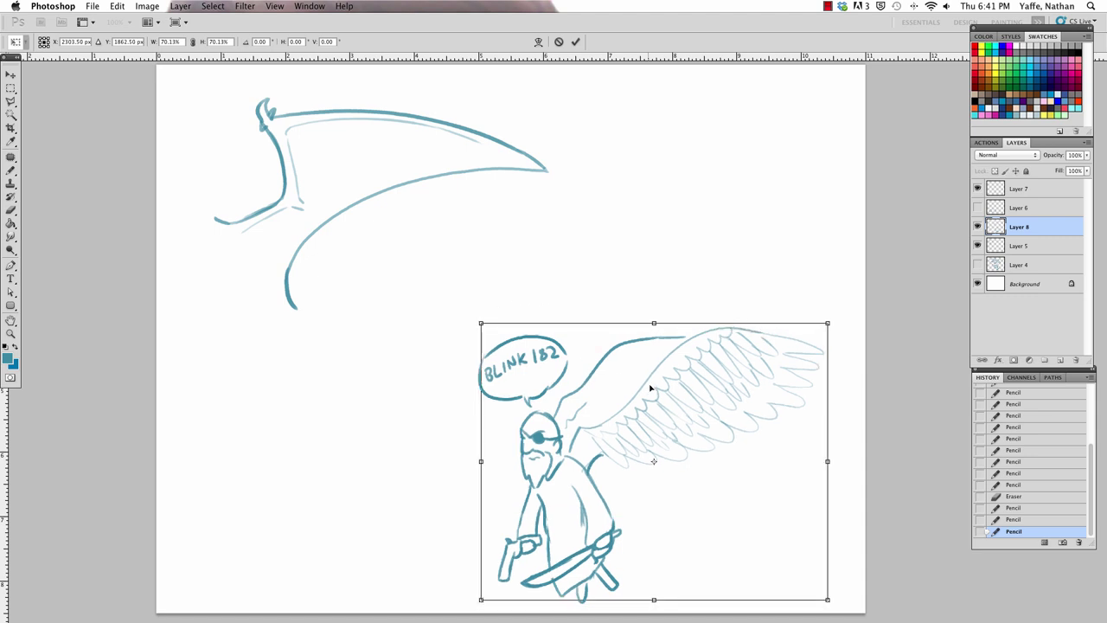
left_click_drag(662, 386, 707, 228)
key("Return")
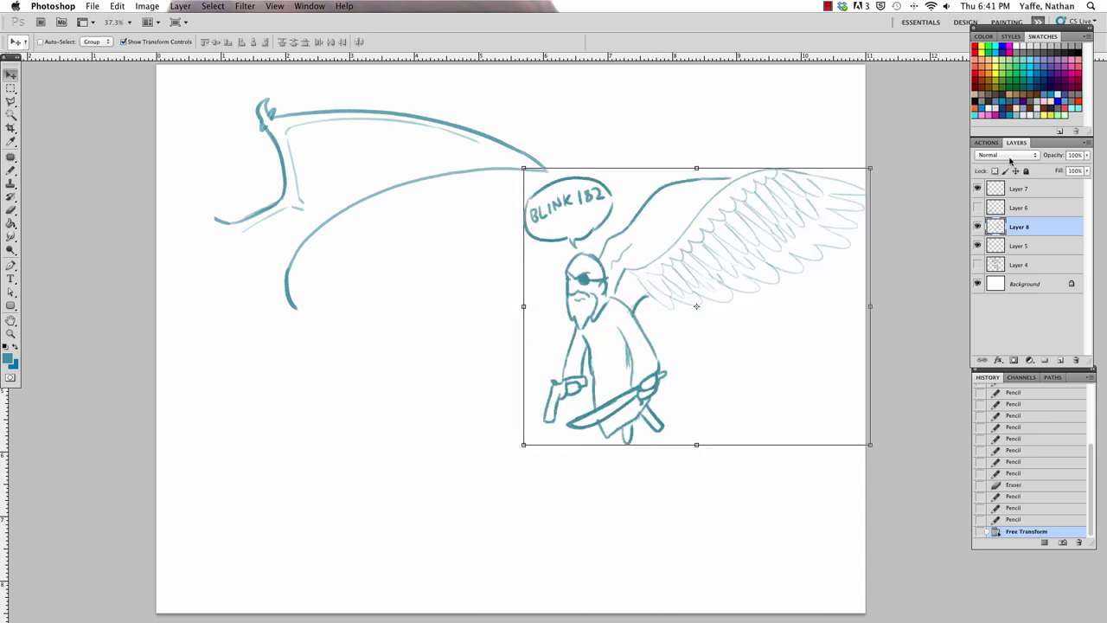
- Move the Layer 5 wing down-right and place the angel at the canvas top-left
left_click(1027, 247)
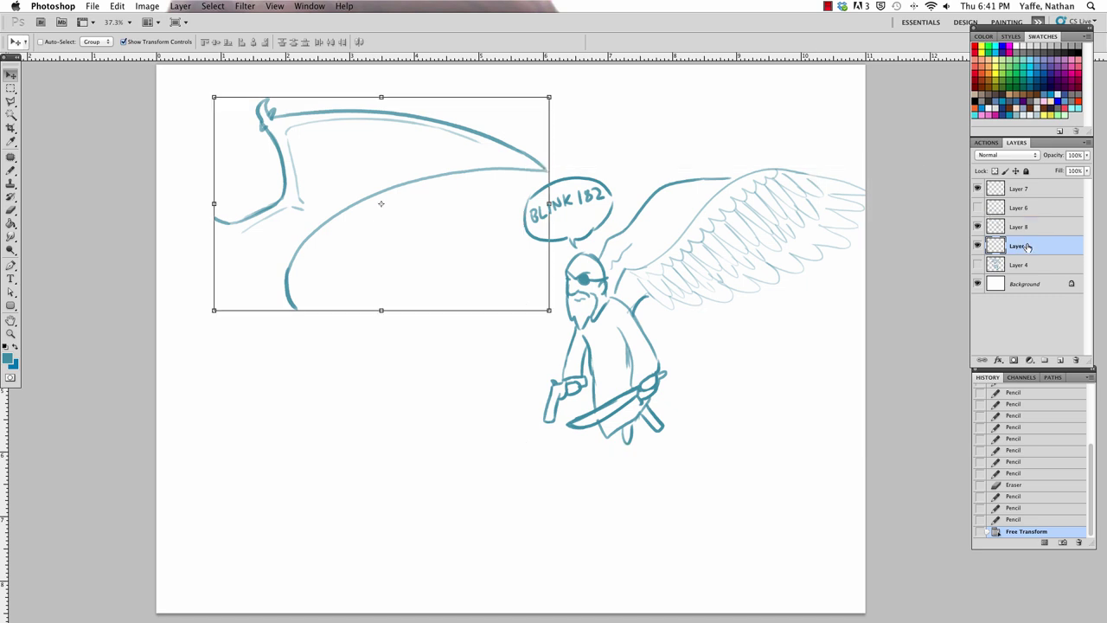
mouse_move(432, 174)
left_mouse_down()
mouse_move(468, 204)
mouse_move(608, 412)
left_mouse_up()
left_click(1020, 227)
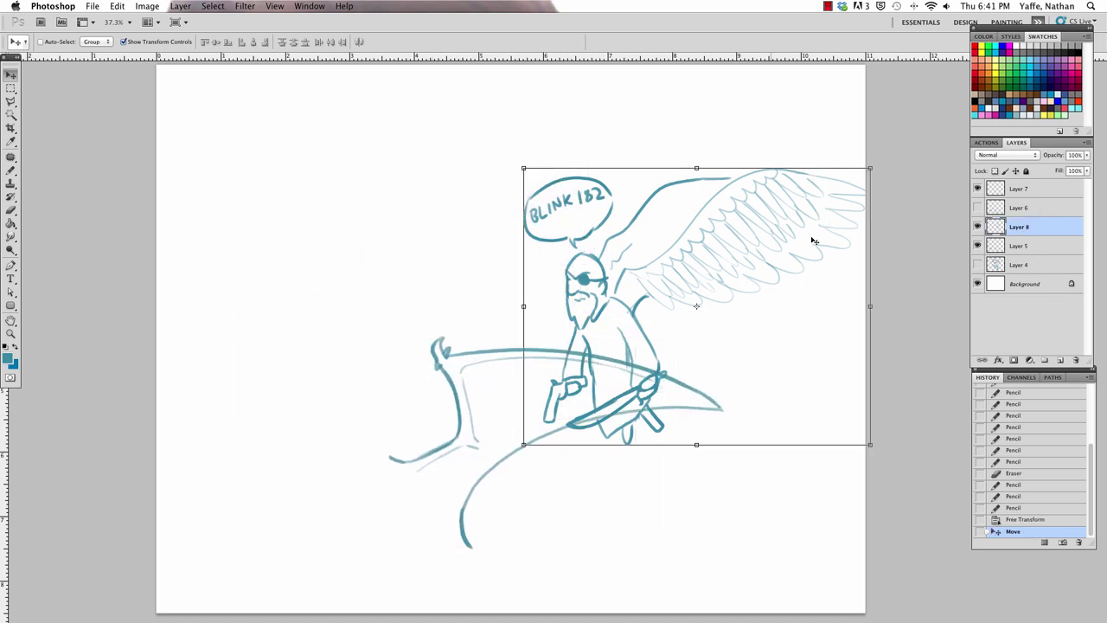
left_click_drag(722, 242, 386, 139)
left_click(1021, 245)
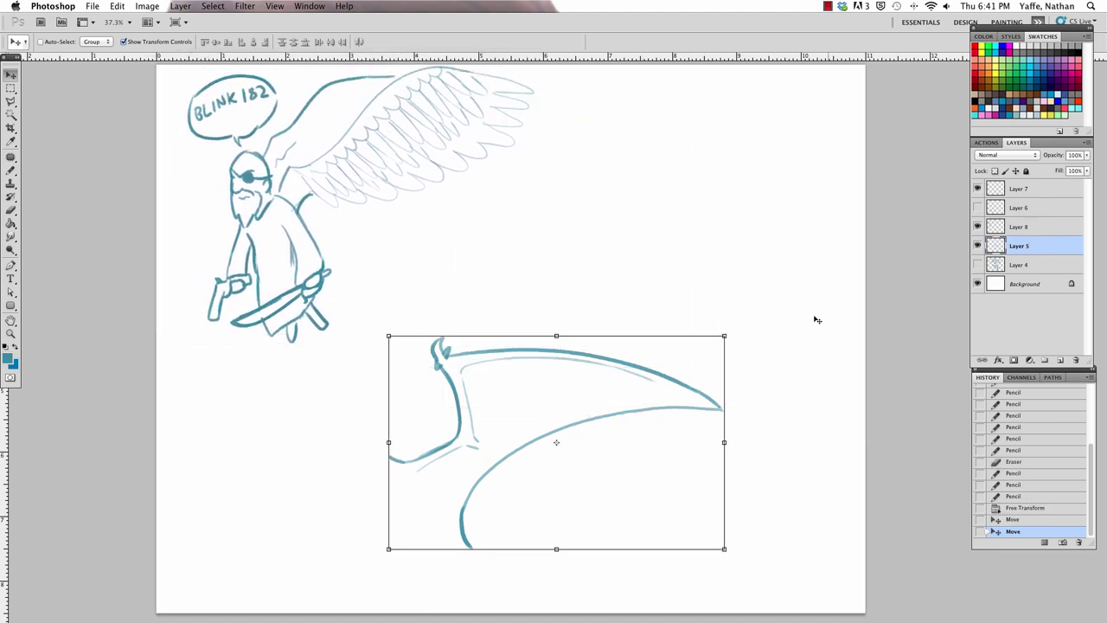
left_click_drag(659, 390, 758, 280)
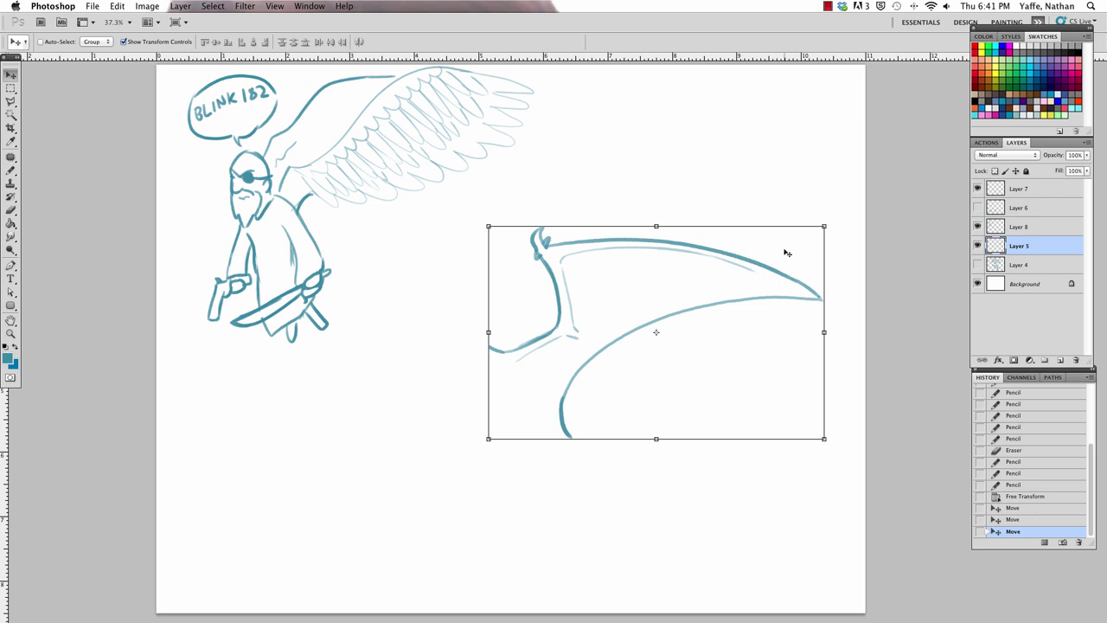
- Nudge the wing down-right, touch up its lower tip, and sketch the bat's snout beside it
left_click(11, 170)
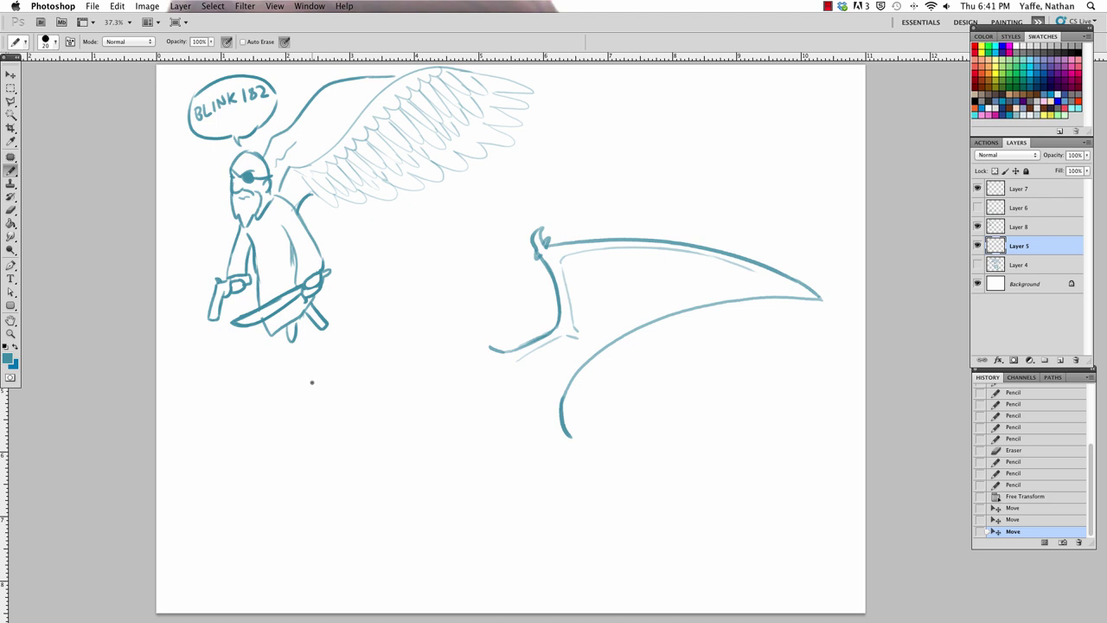
left_click(977, 226)
key("v")
left_click_drag(716, 357, 731, 395)
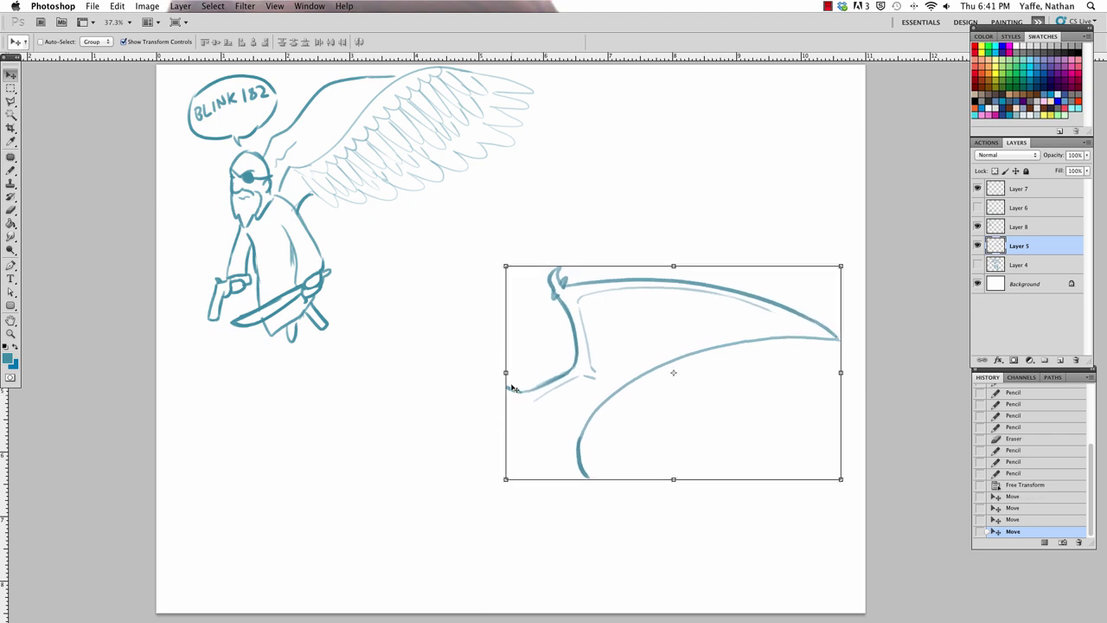
key("b")
left_click_drag(509, 388, 446, 389)
mouse_move(448, 391)
left_mouse_down()
mouse_move(459, 377)
mouse_move(460, 389)
left_mouse_up()
mouse_move(458, 387)
left_mouse_down()
mouse_move(449, 386)
mouse_move(463, 396)
mouse_move(499, 362)
mouse_move(454, 303)
mouse_move(495, 321)
mouse_move(499, 360)
mouse_move(383, 351)
mouse_move(416, 422)
mouse_move(403, 470)
mouse_move(353, 427)
mouse_move(326, 429)
mouse_move(333, 441)
left_mouse_up()
- Shift the bat drawing up-right, draw its second wing, and rework the jaw line
left_click_drag(670, 338, 702, 272)
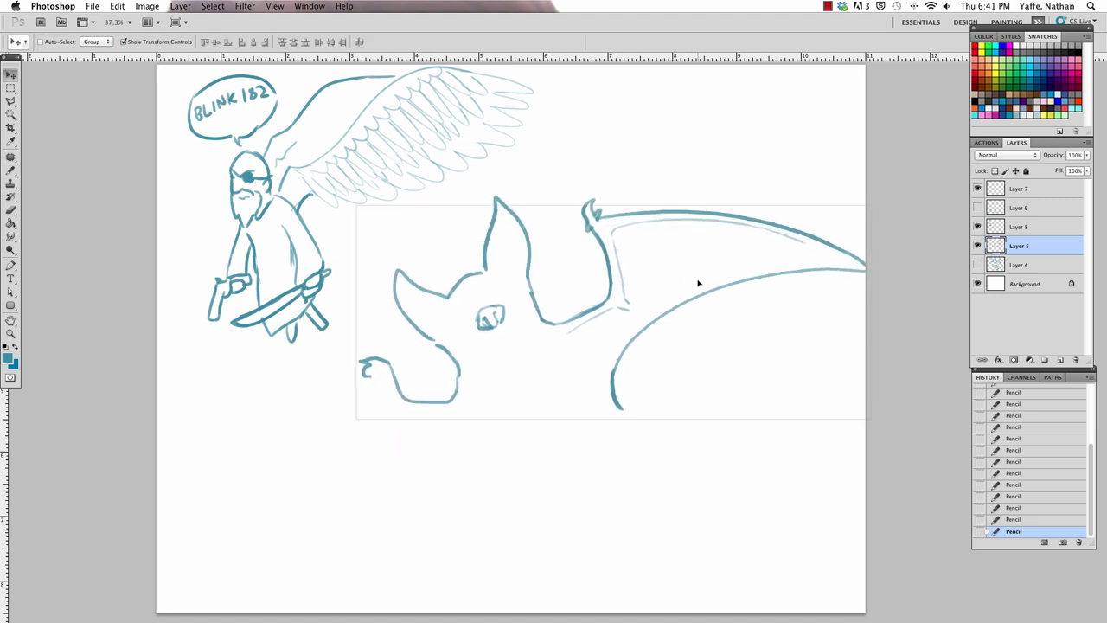
mouse_move(367, 372)
left_mouse_down()
mouse_move(353, 586)
mouse_move(497, 471)
left_mouse_up()
key("e")
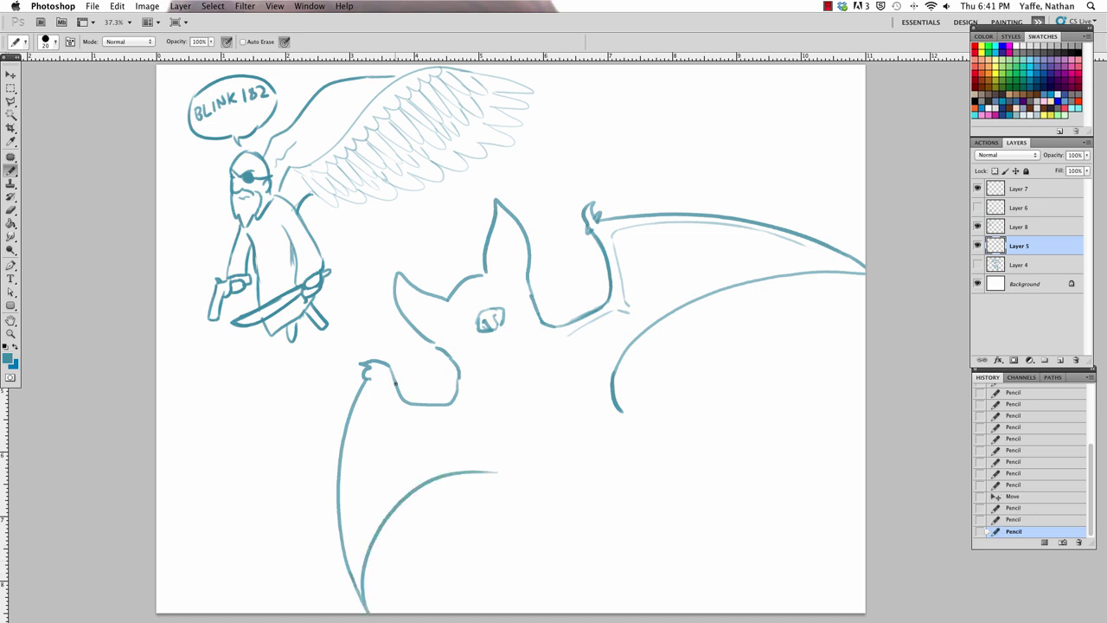
mouse_move(391, 368)
left_mouse_down()
mouse_move(424, 403)
mouse_move(455, 393)
left_mouse_up()
key("b")
left_click_drag(389, 366, 455, 391)
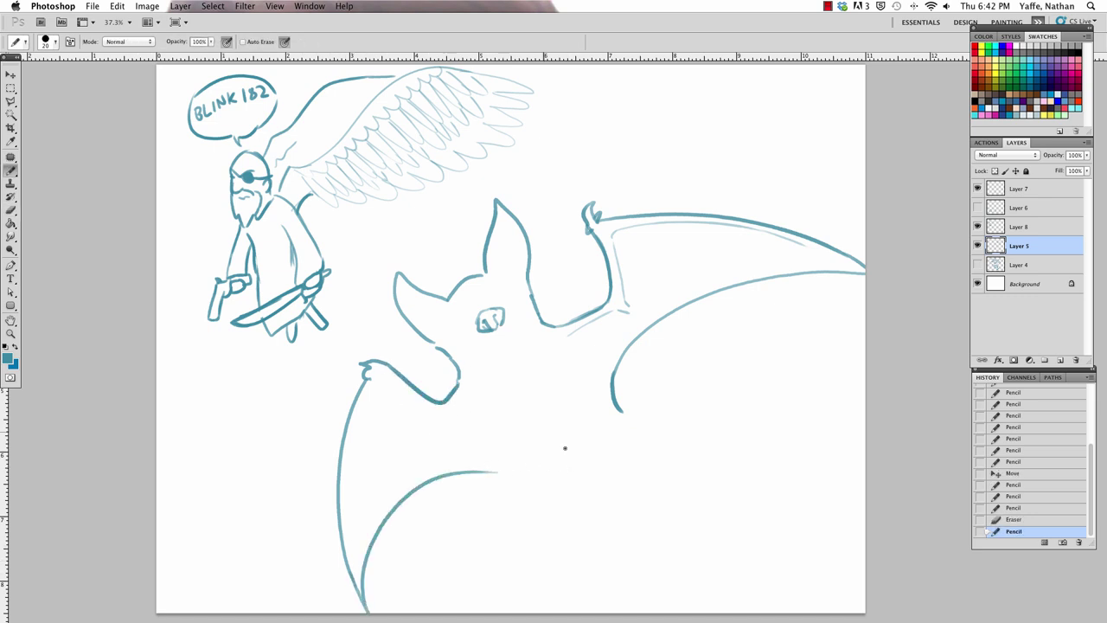
key("e")
mouse_move(391, 365)
left_mouse_down()
mouse_move(452, 398)
mouse_move(430, 422)
mouse_move(455, 389)
mouse_move(442, 403)
mouse_move(458, 363)
mouse_move(452, 323)
mouse_move(507, 297)
left_mouse_up()
key("b")
key("e")
key("b")
- Add the bat's eyes, brow and lines inside both pointed ears
left_click_drag(450, 324, 460, 314)
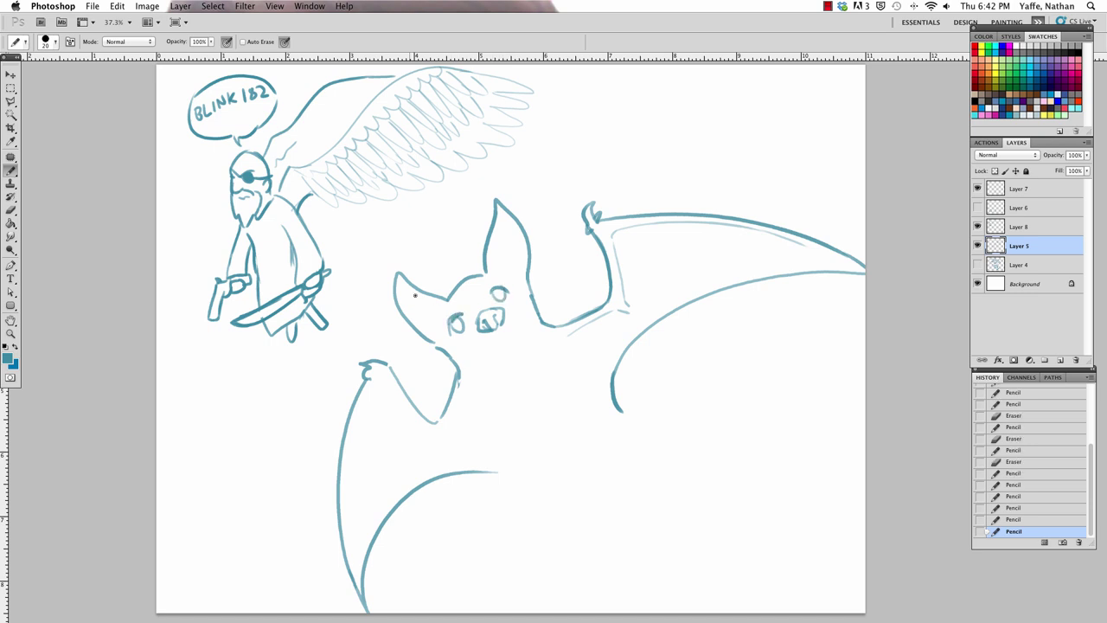
left_click_drag(403, 289, 434, 312)
left_click_drag(432, 308, 425, 327)
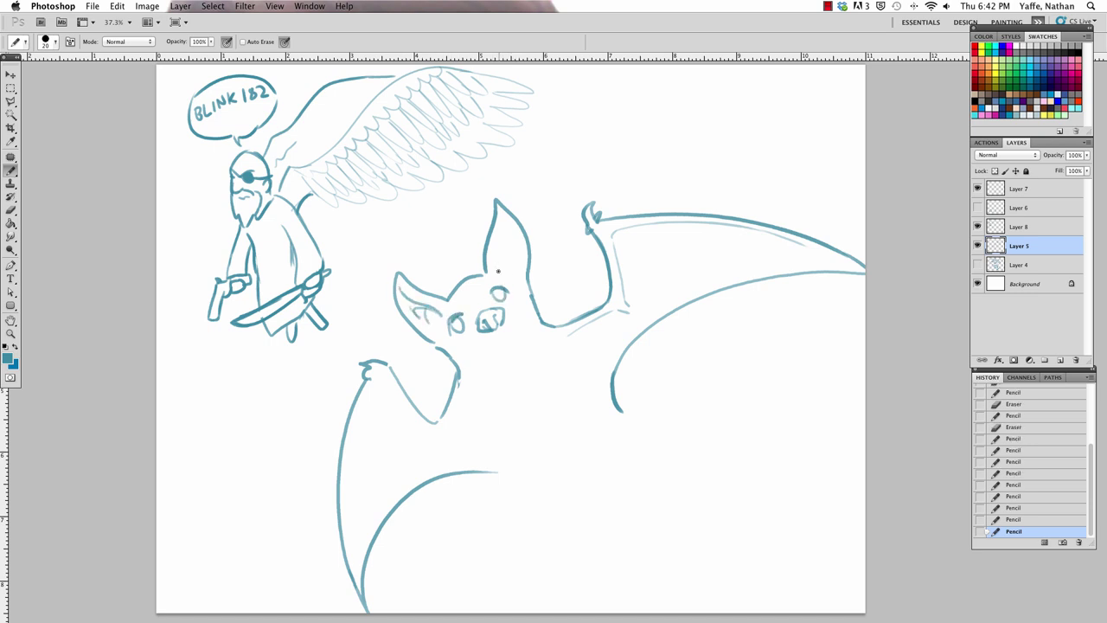
left_click_drag(505, 228, 498, 271)
key("super+z")
mouse_move(501, 216)
left_mouse_down()
mouse_move(496, 255)
mouse_move(509, 242)
mouse_move(519, 256)
left_mouse_up()
left_click_drag(408, 299, 435, 312)
left_click_drag(506, 232, 499, 266)
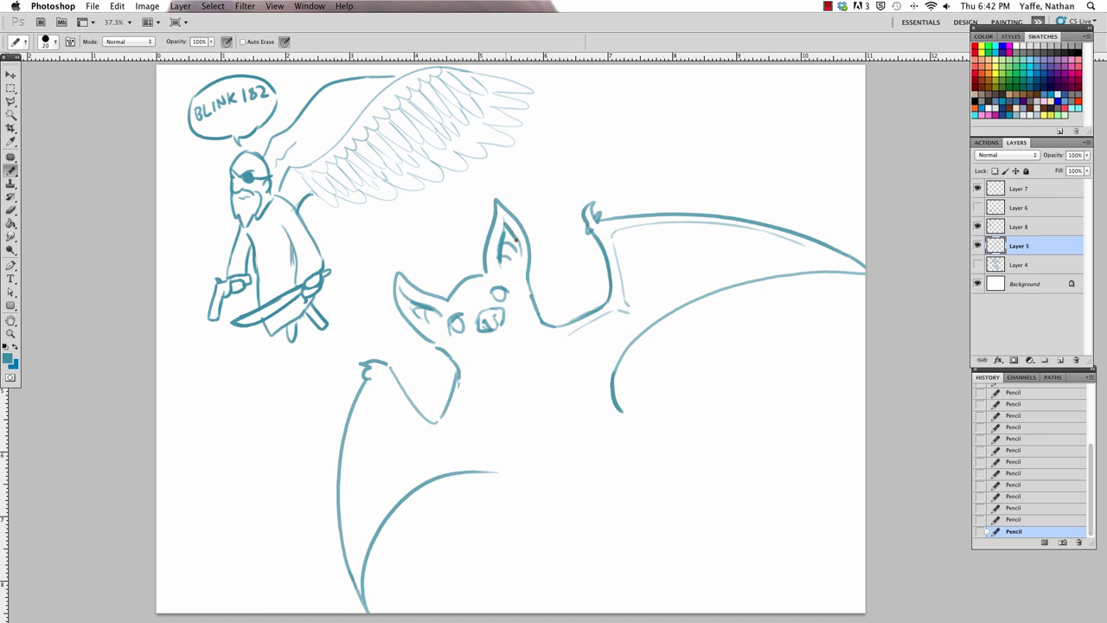
left_click_drag(514, 231, 521, 256)
- Touch up the body line and rework the tip of the bat's clawed hand
key("e")
key("b")
left_click_drag(457, 373, 450, 407)
key("e")
key("b")
mouse_move(364, 363)
left_mouse_down()
mouse_move(385, 363)
mouse_move(377, 355)
mouse_move(379, 377)
left_mouse_up()
key("e")
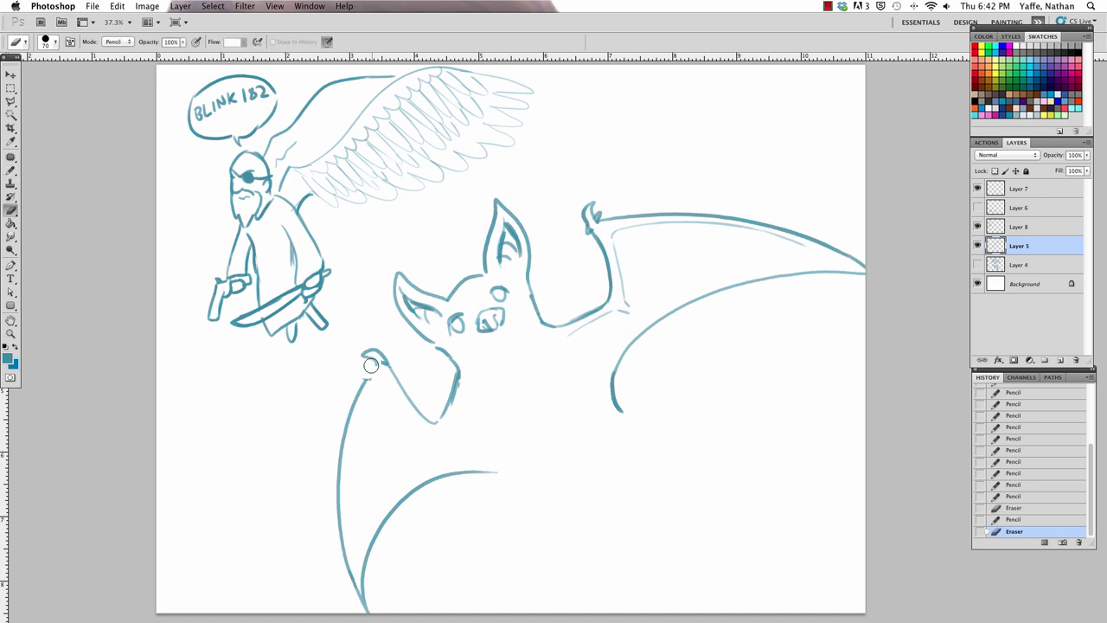
key("b")
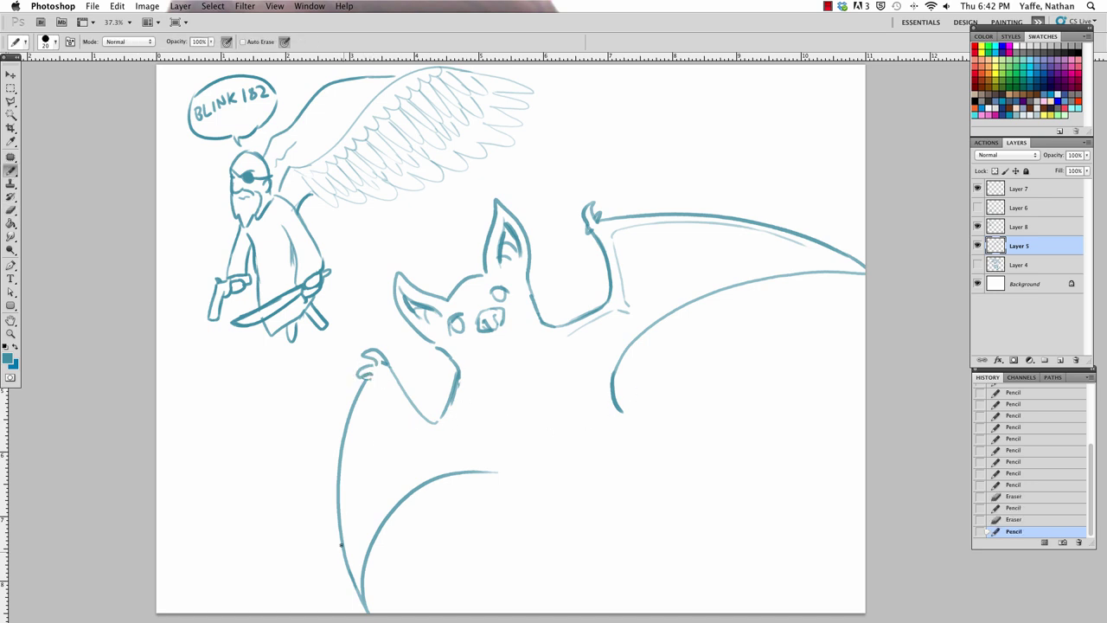
- Draw the arm lines, extended lower wing curve, a scallop and a wing-finger line
left_click_drag(386, 375, 434, 438)
left_click_drag(465, 389, 443, 442)
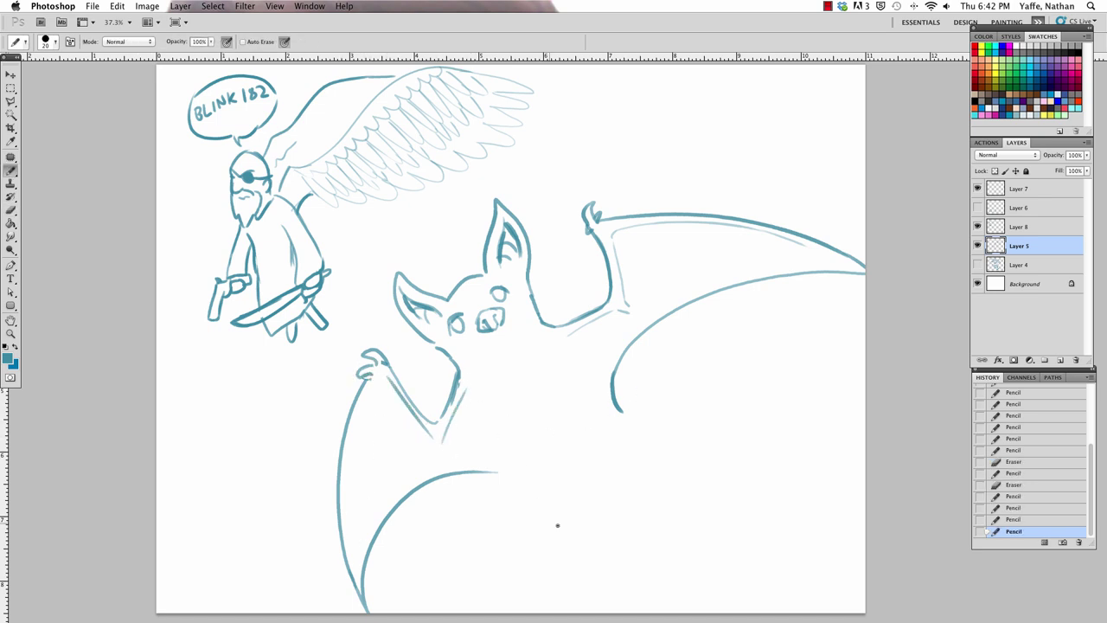
mouse_move(489, 473)
left_mouse_down()
mouse_move(525, 480)
mouse_move(510, 477)
mouse_move(657, 445)
left_mouse_up()
key("e")
key("b")
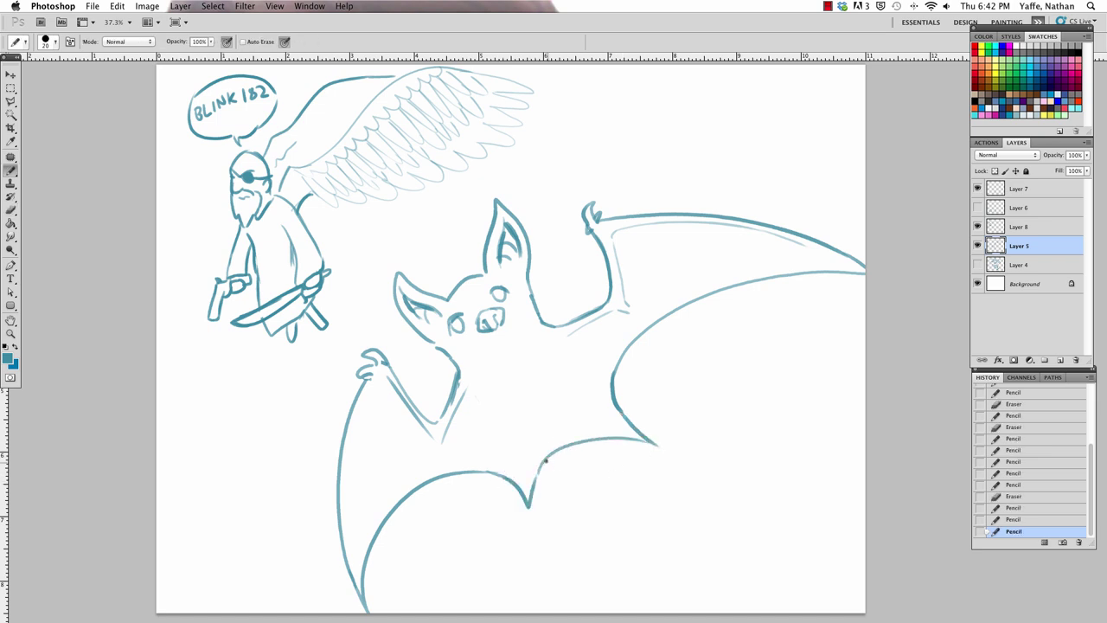
left_click_drag(544, 458, 608, 460)
key("ctrl+z")
left_click_drag(535, 491, 631, 517)
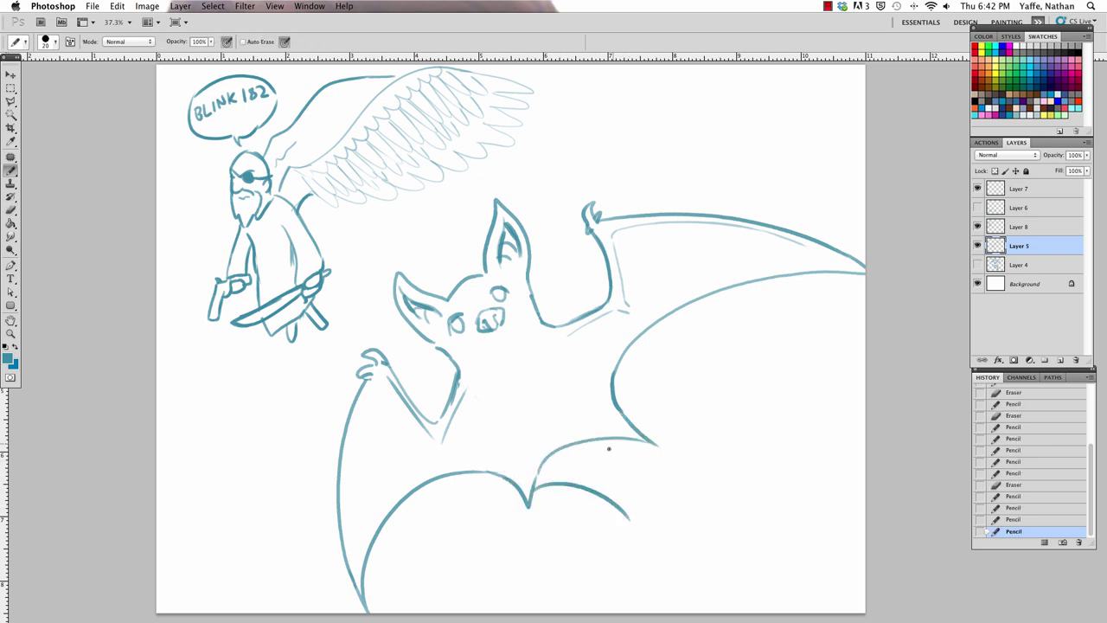
left_click_drag(618, 441, 629, 513)
- Erase the stray upper scallop stroke and add a wing line plus belly lines
key("e")
left_click_drag(538, 471, 614, 439)
key("b")
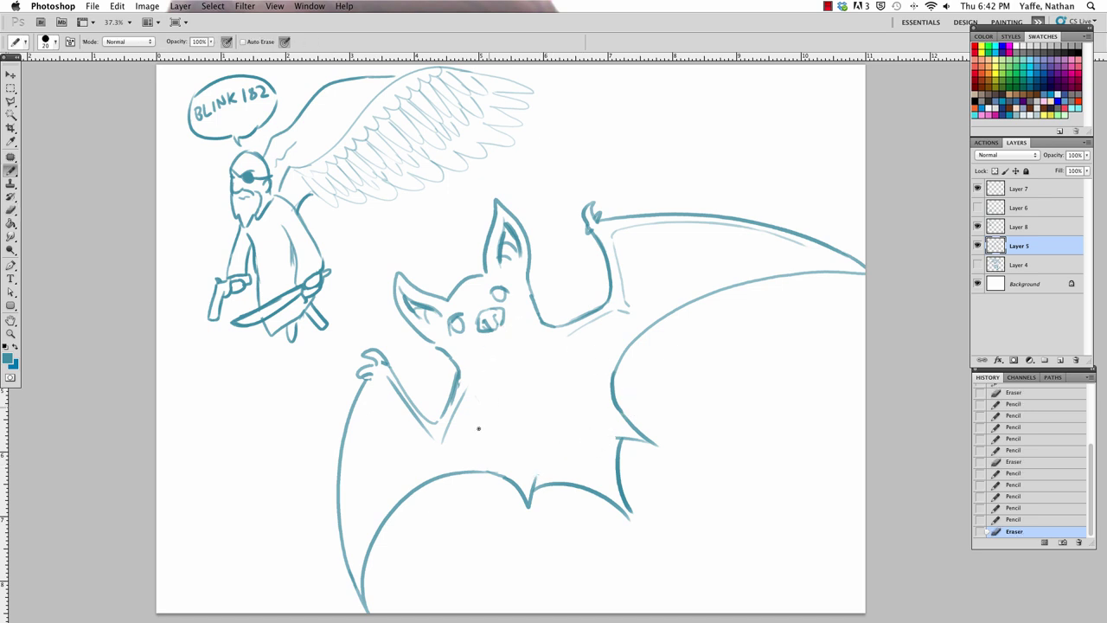
left_click_drag(472, 388, 506, 435)
left_click_drag(567, 420, 569, 435)
left_click_drag(536, 449, 570, 449)
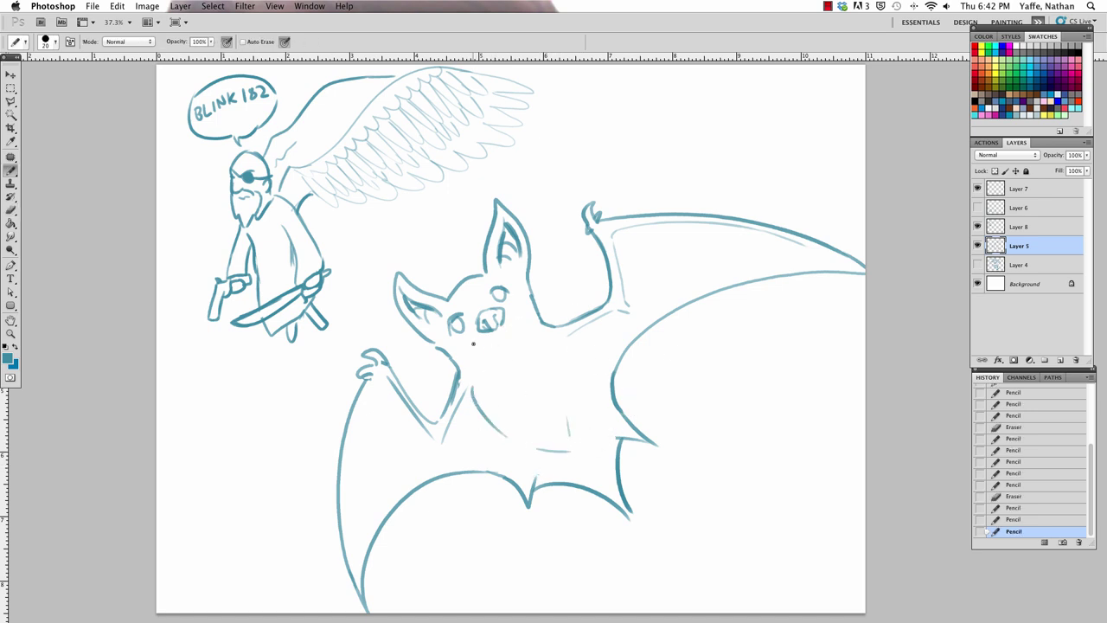
- Sketch the grinning mouth with a fang, lower lip and jaw curve
left_click_drag(496, 327, 500, 342)
left_click_drag(507, 322, 515, 314)
left_click_drag(470, 345, 492, 356)
mouse_move(521, 318)
left_mouse_down()
mouse_move(490, 359)
mouse_move(517, 316)
left_mouse_up()
mouse_move(469, 346)
left_mouse_down()
mouse_move(515, 346)
mouse_move(497, 350)
mouse_move(517, 339)
mouse_move(519, 316)
left_mouse_up()
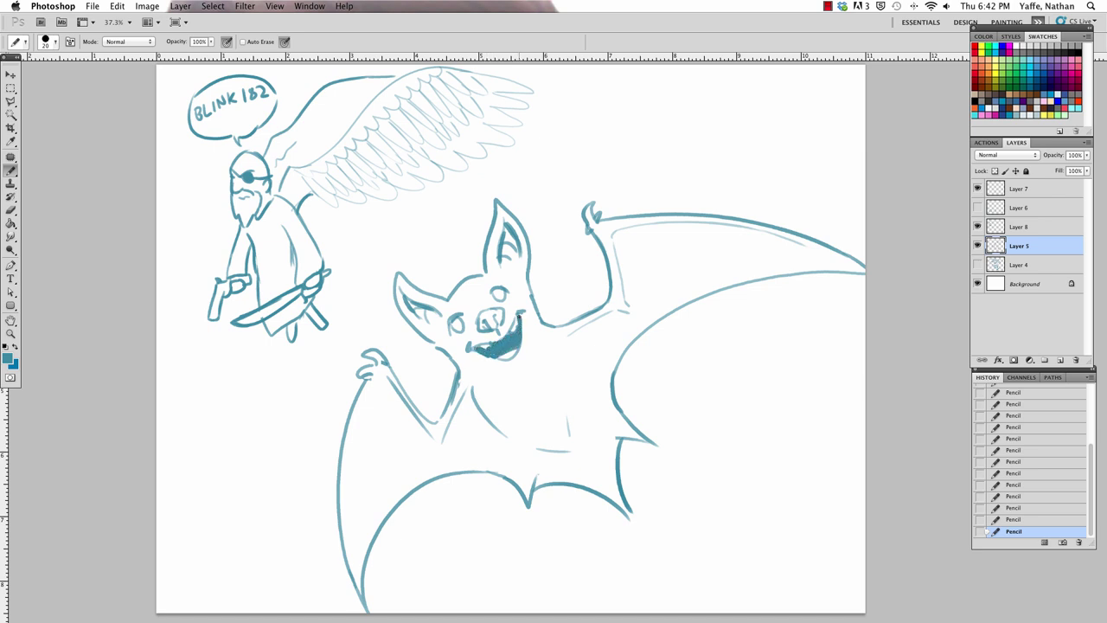
- Clean up and darken the inside of the bat's mouth and mark its fang
key("e")
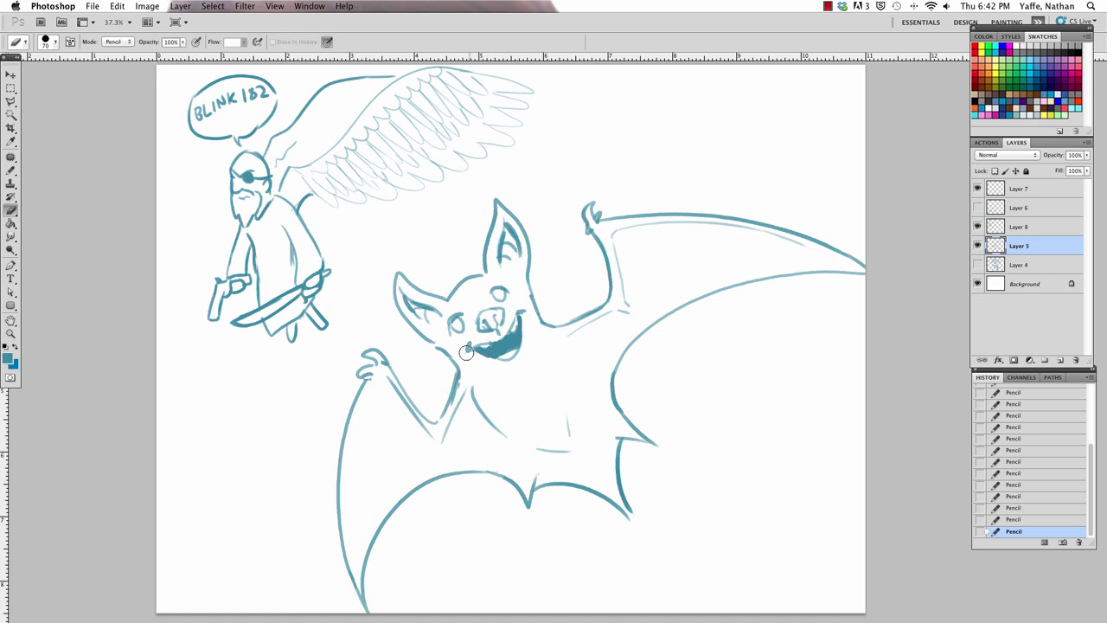
mouse_move(487, 347)
left_mouse_down()
mouse_move(514, 332)
mouse_move(491, 344)
left_mouse_up()
key("b")
mouse_move(490, 345)
left_mouse_down()
mouse_move(515, 316)
mouse_move(512, 366)
left_mouse_up()
key("e")
key("b")
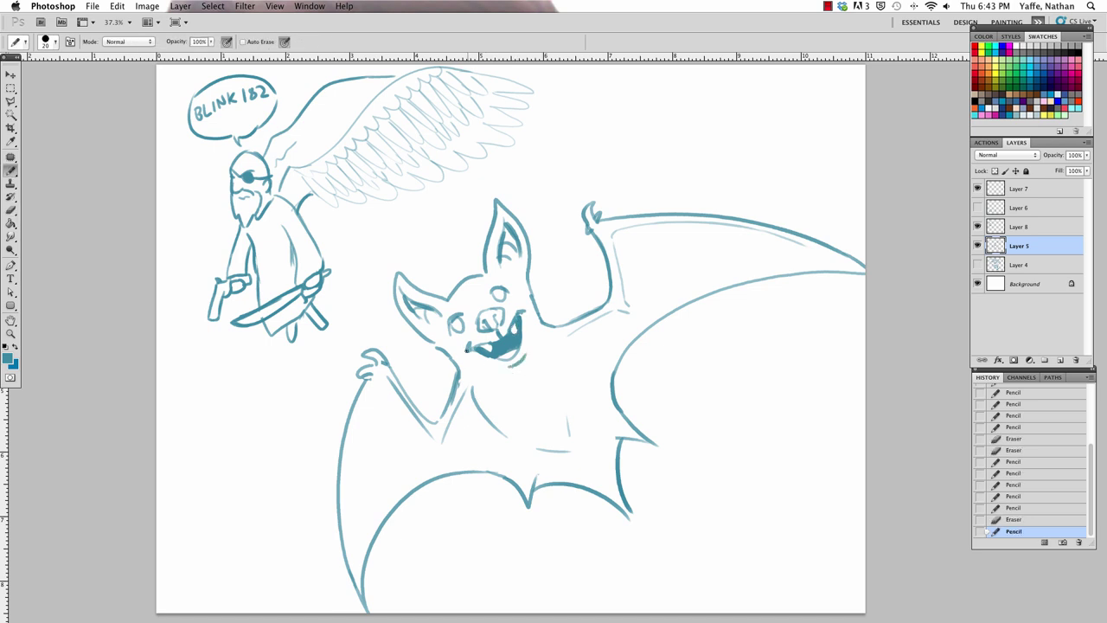
mouse_move(521, 313)
left_mouse_down()
mouse_move(500, 318)
mouse_move(508, 326)
mouse_move(502, 317)
mouse_move(457, 329)
left_mouse_up()
- Darken the bat's nose, forehead circle and left eye outline, adding a pupil
key("e")
key("b")
left_click(464, 309)
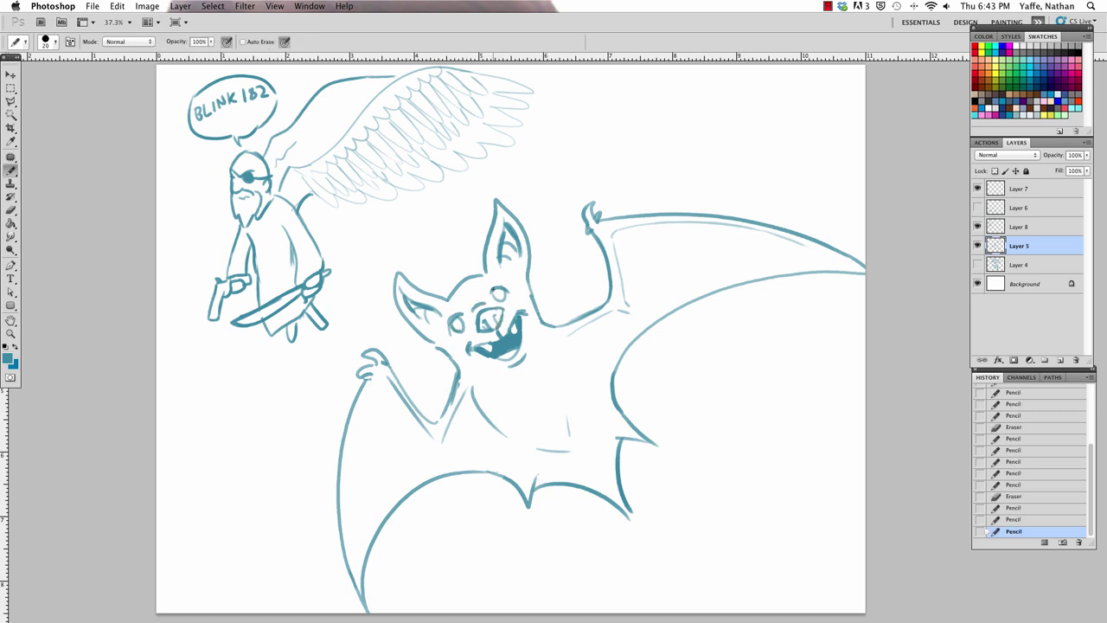
mouse_move(491, 290)
left_mouse_down()
mouse_move(507, 301)
mouse_move(517, 290)
left_mouse_up()
left_click_drag(449, 321, 454, 334)
mouse_move(485, 286)
left_mouse_down()
mouse_move(498, 296)
mouse_move(457, 325)
left_mouse_up()
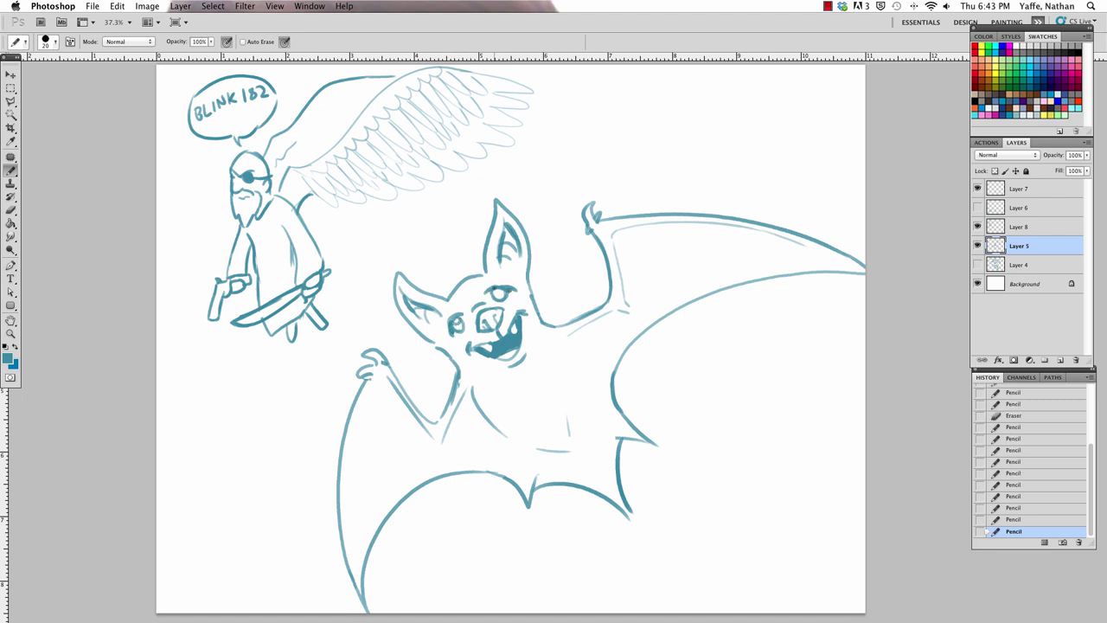
mouse_move(493, 287)
left_mouse_down()
mouse_move(502, 294)
mouse_move(458, 329)
mouse_move(452, 321)
left_mouse_up()
- Erase small highlights into both of the bat's eyes
key("e")
key("b")
key("e")
left_click(459, 327)
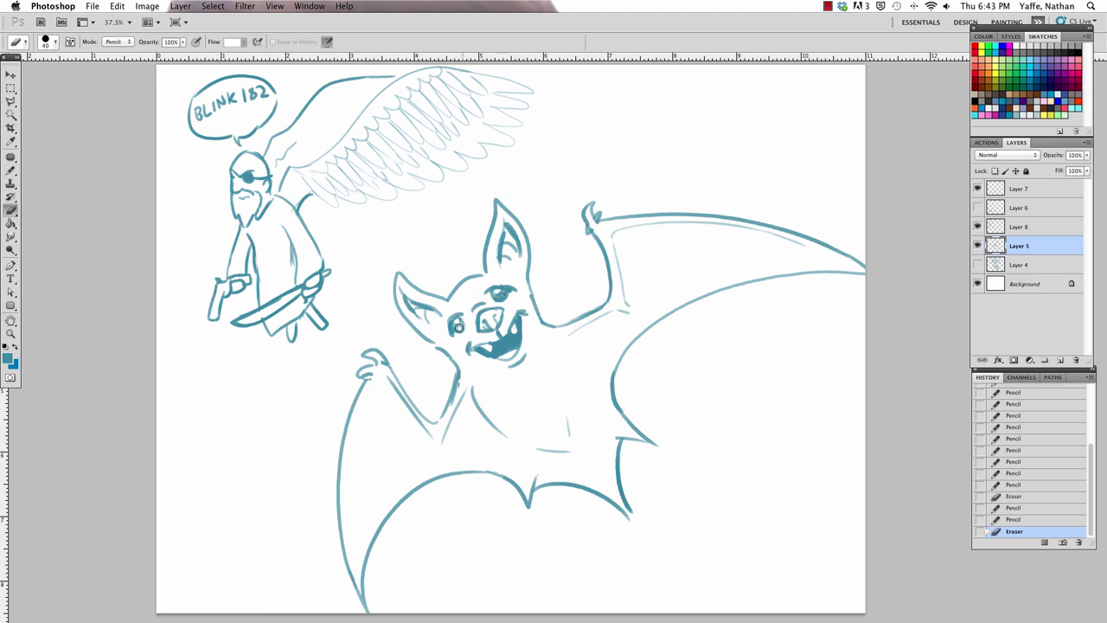
left_click(501, 297)
left_click(457, 321)
left_click(505, 285)
left_click(458, 323)
- Redraw the bat's left cheek line and the line from jaw to arm
key("b")
left_click_drag(424, 339, 457, 357)
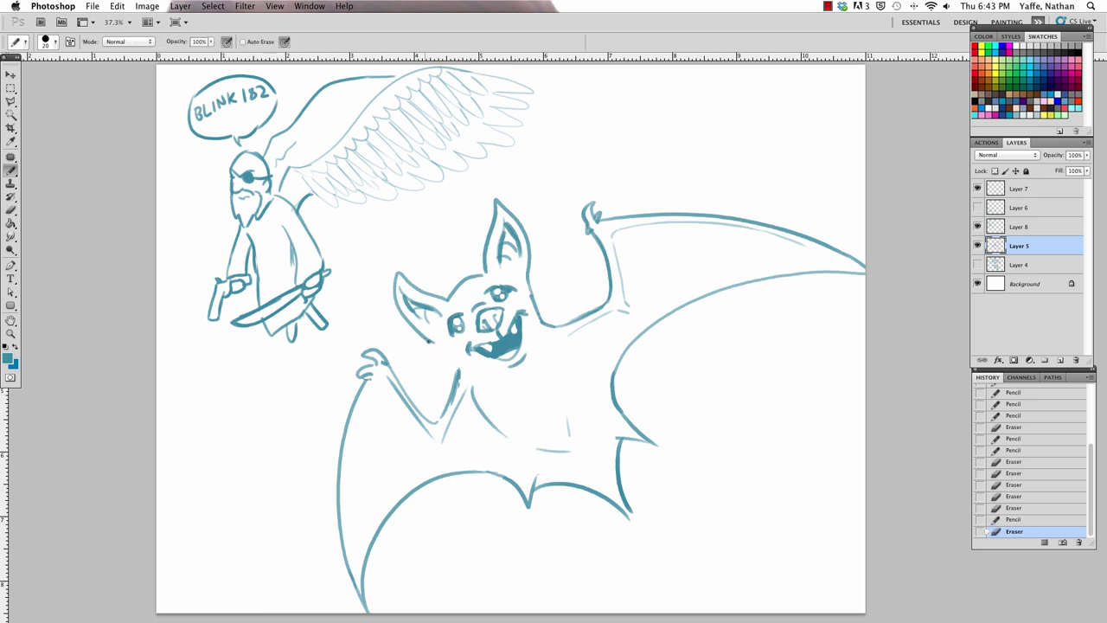
key("e")
key("b")
mouse_move(529, 287)
left_mouse_down()
mouse_move(545, 325)
mouse_move(561, 327)
left_mouse_up()
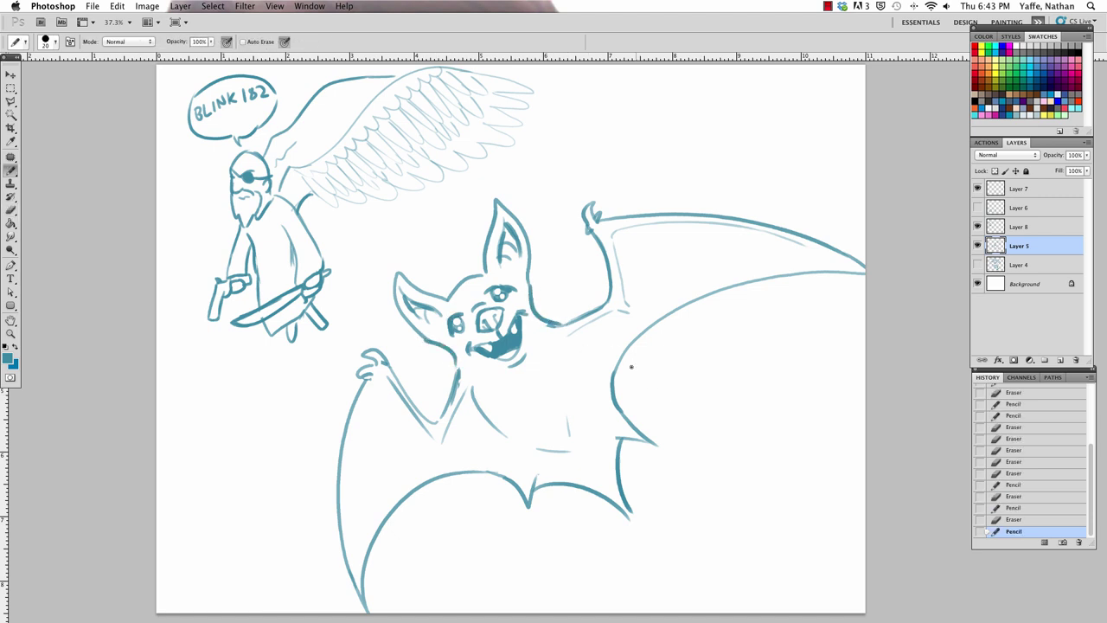
- Draw the tail loop, wing-tip spike and hook, and the shoulder curve
mouse_move(526, 506)
left_mouse_down()
mouse_move(517, 524)
mouse_move(536, 517)
left_mouse_up()
left_click_drag(653, 441, 666, 457)
left_click_drag(586, 400, 586, 441)
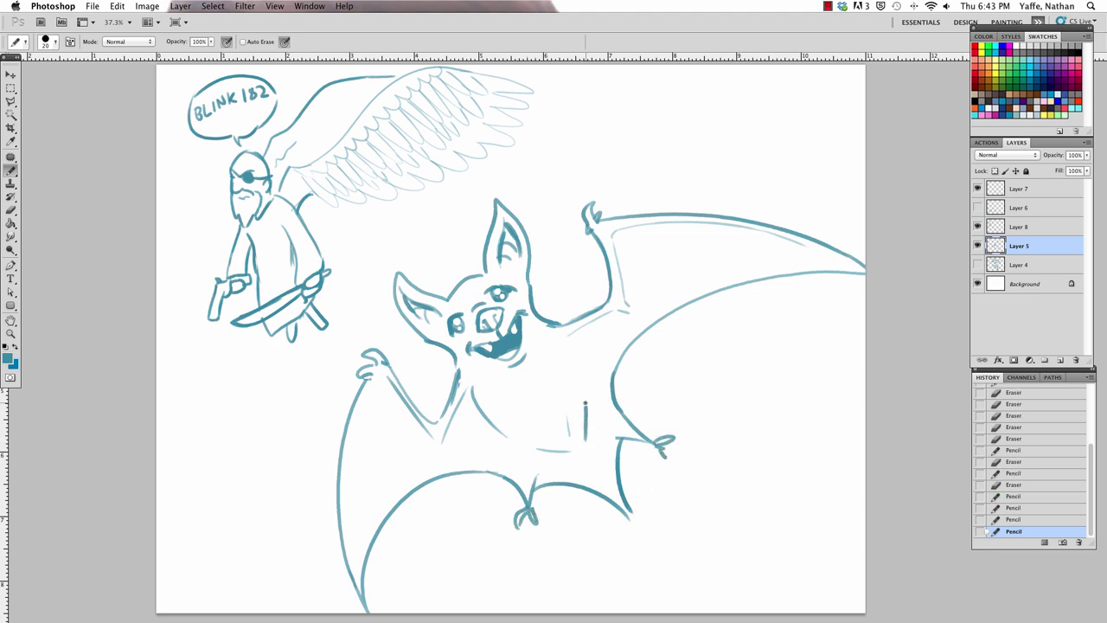
left_click_drag(553, 345, 578, 367)
- Remove the small belly tick and redraw the bat's left arm line
key("e")
left_click_drag(567, 424, 569, 433)
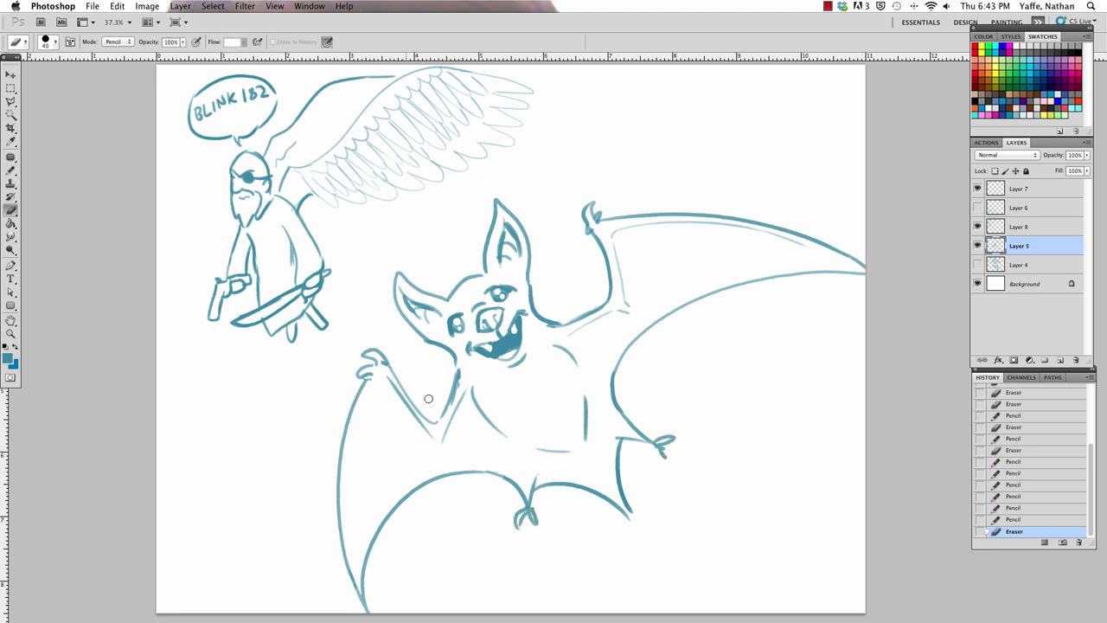
key("b")
left_click_drag(397, 379, 446, 424)
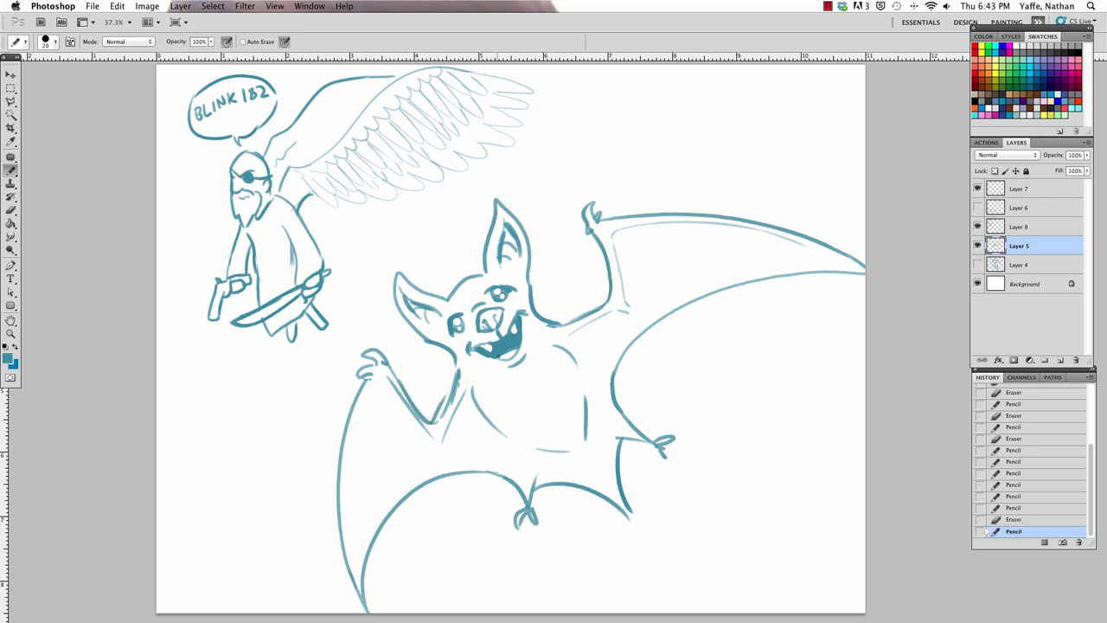
key("ctrl+z")
left_click_drag(395, 375, 437, 422)
- Add short texture strokes and dashes on the arm and left wing
left_click_drag(351, 488, 361, 584)
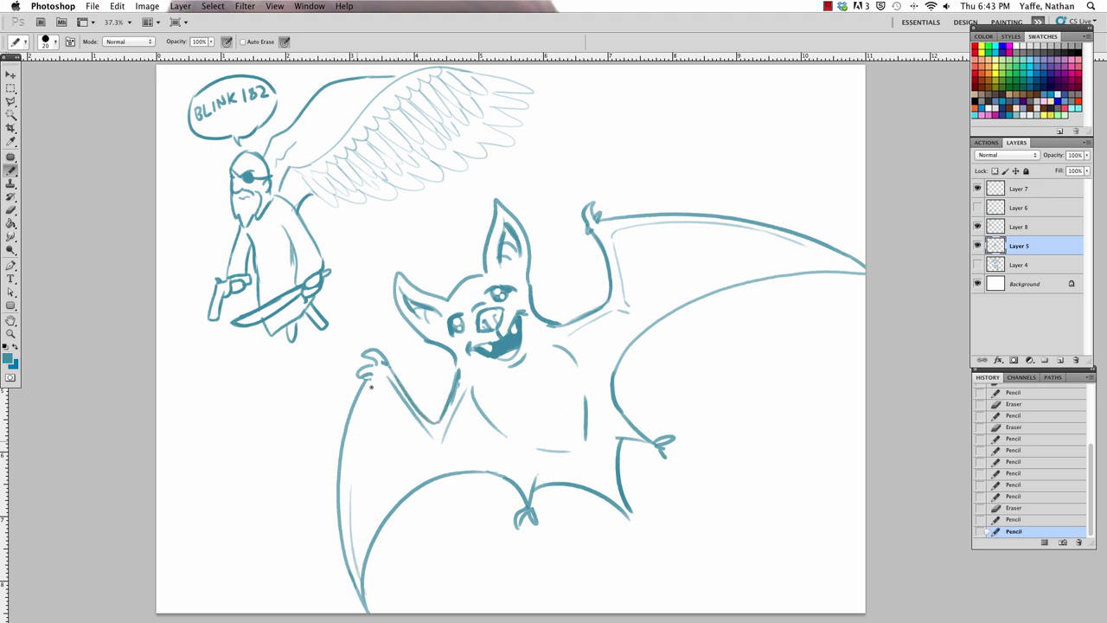
left_click_drag(441, 445, 438, 457)
left_click_drag(369, 435, 367, 439)
left_click_drag(374, 426, 379, 424)
- Dab two dots on the right wing and shift the bat layer upward
left_click(641, 246)
left_click(650, 244)
key("v")
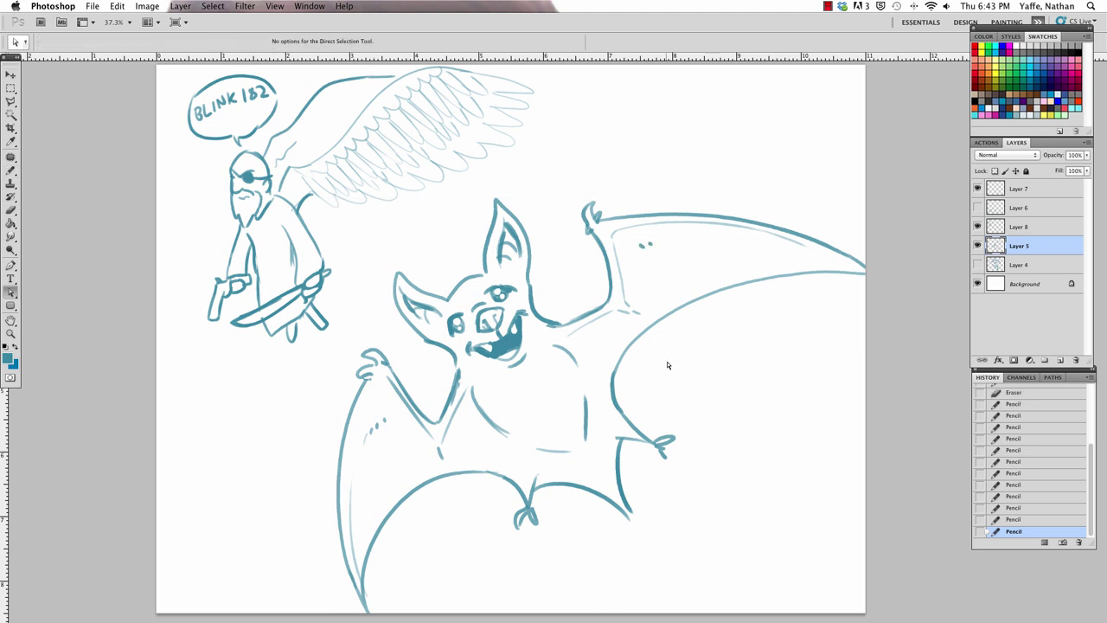
left_click_drag(669, 367, 674, 345)
key("a")
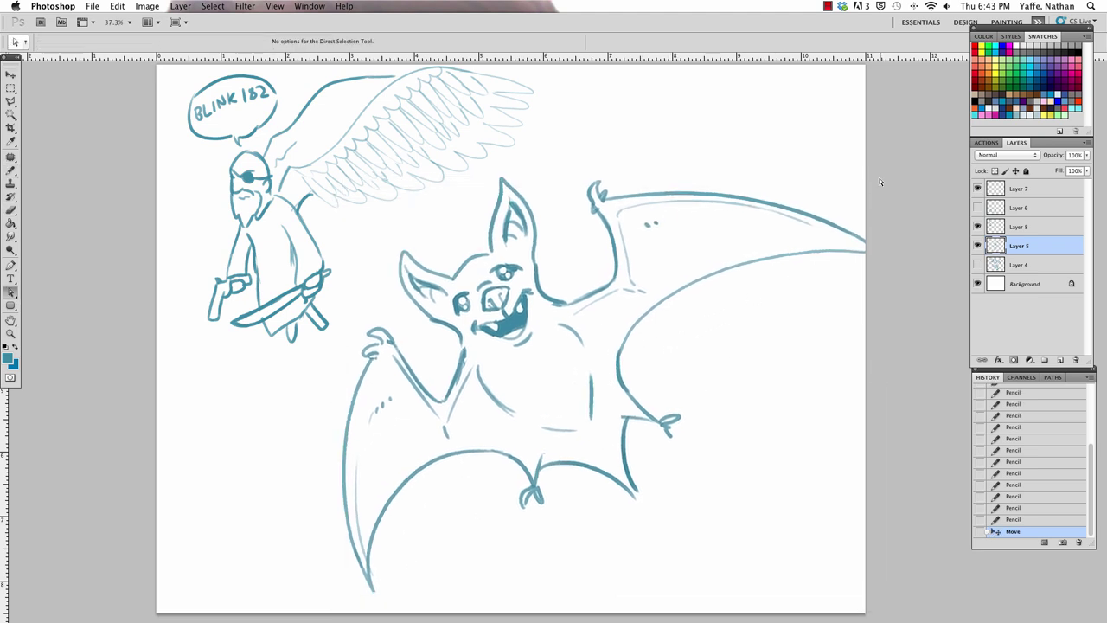
- Add tiny marks and a short belly line, then shift the bat left and down
key("b")
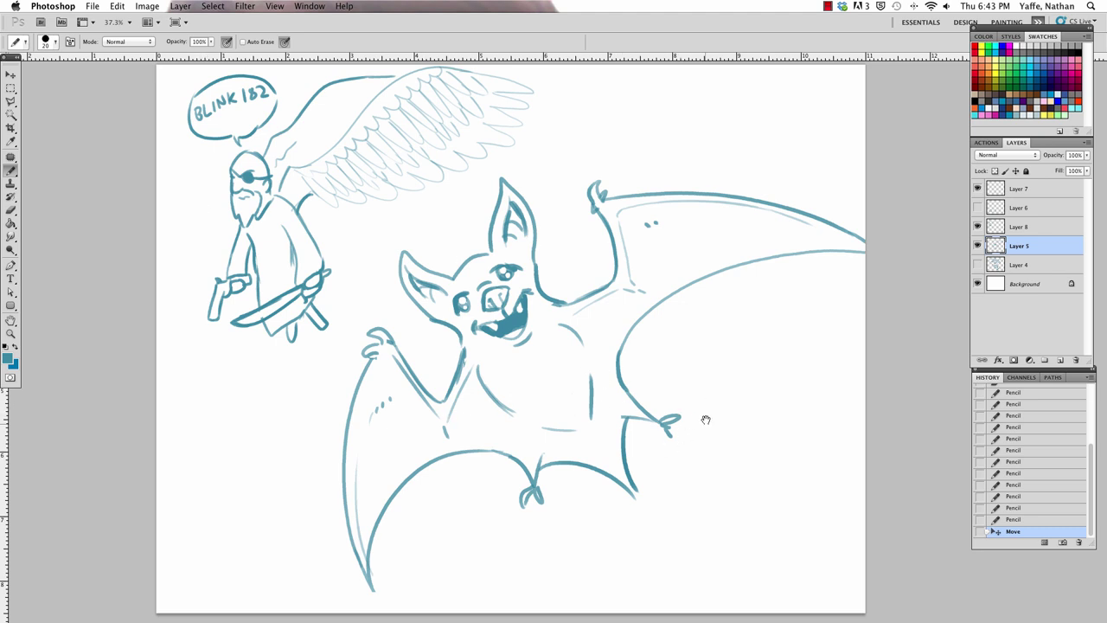
left_click_drag(704, 411, 709, 423)
left_click_drag(741, 384, 731, 411)
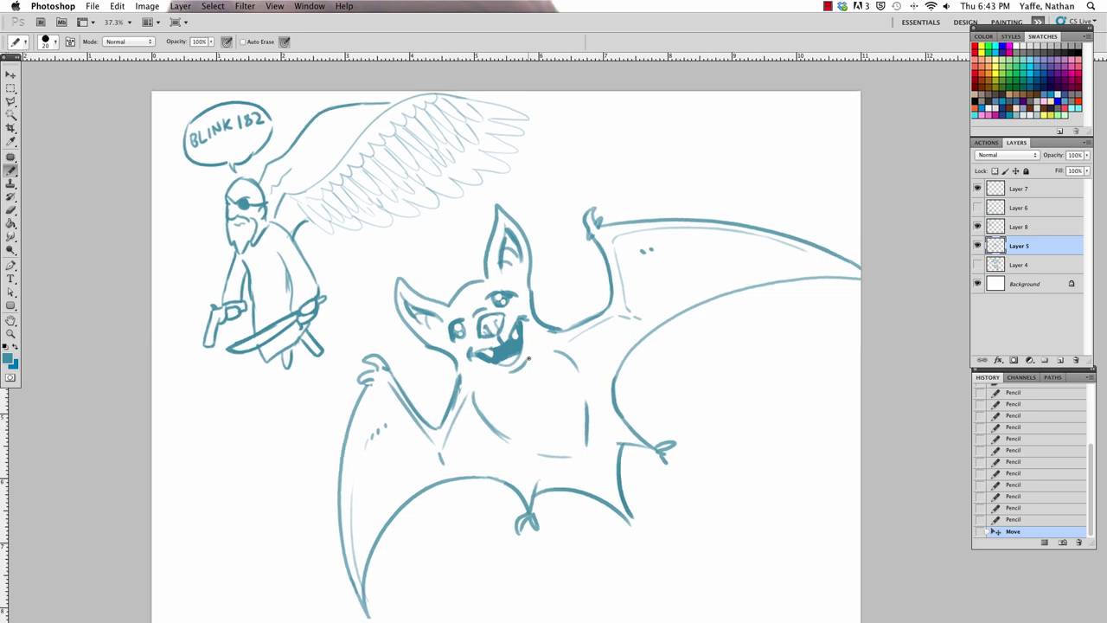
left_click(671, 222)
left_click(413, 474)
mouse_move(517, 469)
left_mouse_down()
mouse_move(524, 491)
mouse_move(536, 485)
left_mouse_up()
key("v")
left_click_drag(683, 390, 660, 395)
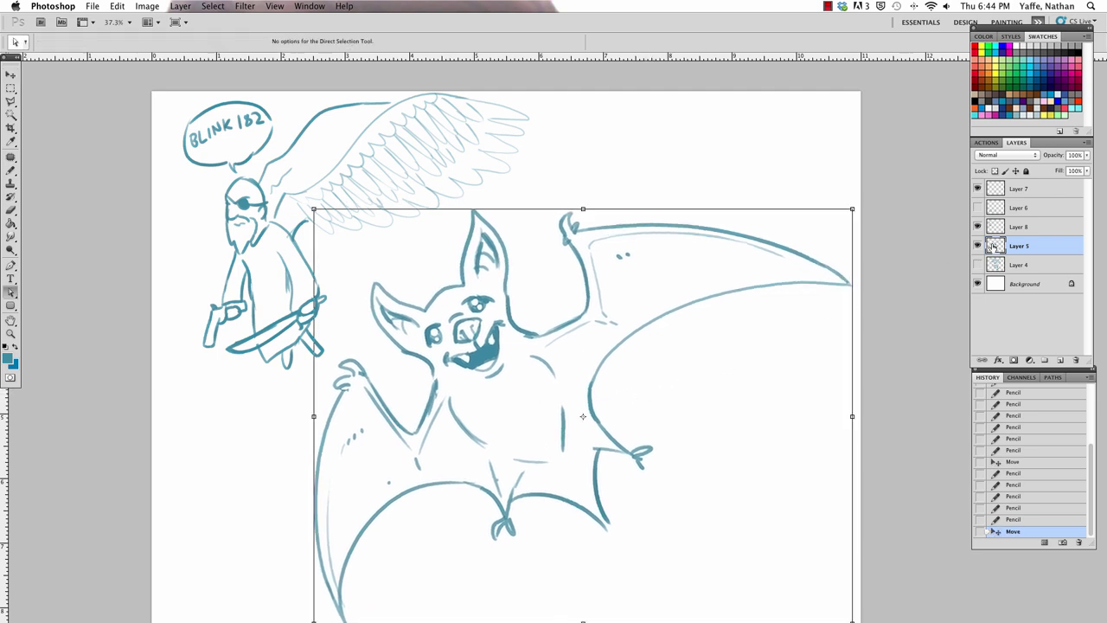
- Show Layer 6 with the chicken wings and move the bat up-right
left_click(977, 208)
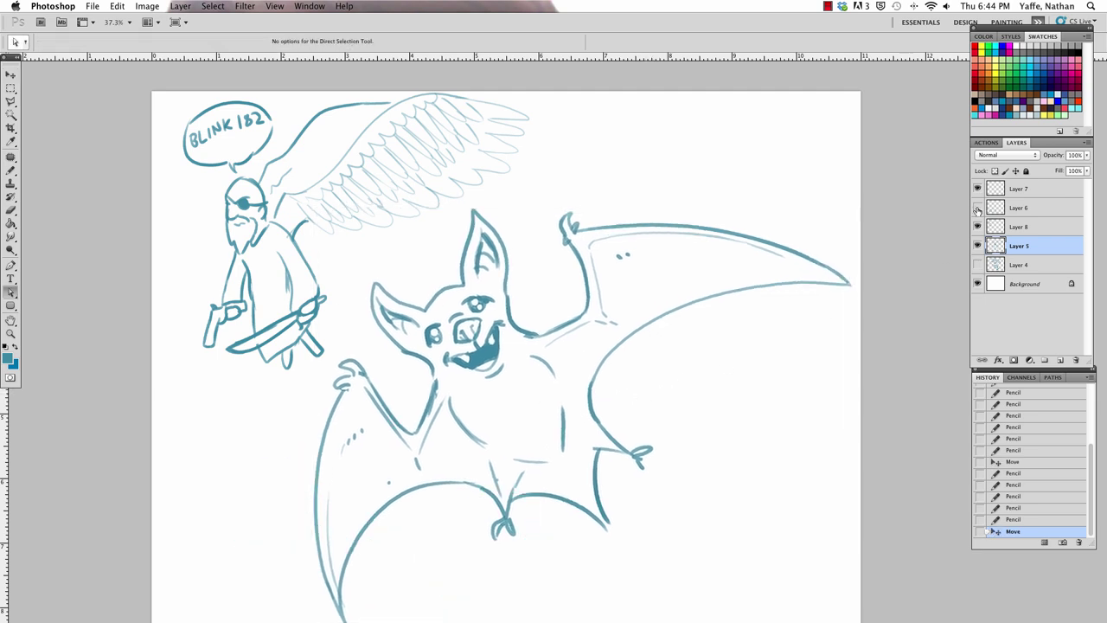
left_click(977, 207)
key("v")
mouse_move(443, 559)
left_mouse_down()
mouse_move(708, 284)
mouse_move(511, 510)
left_mouse_up()
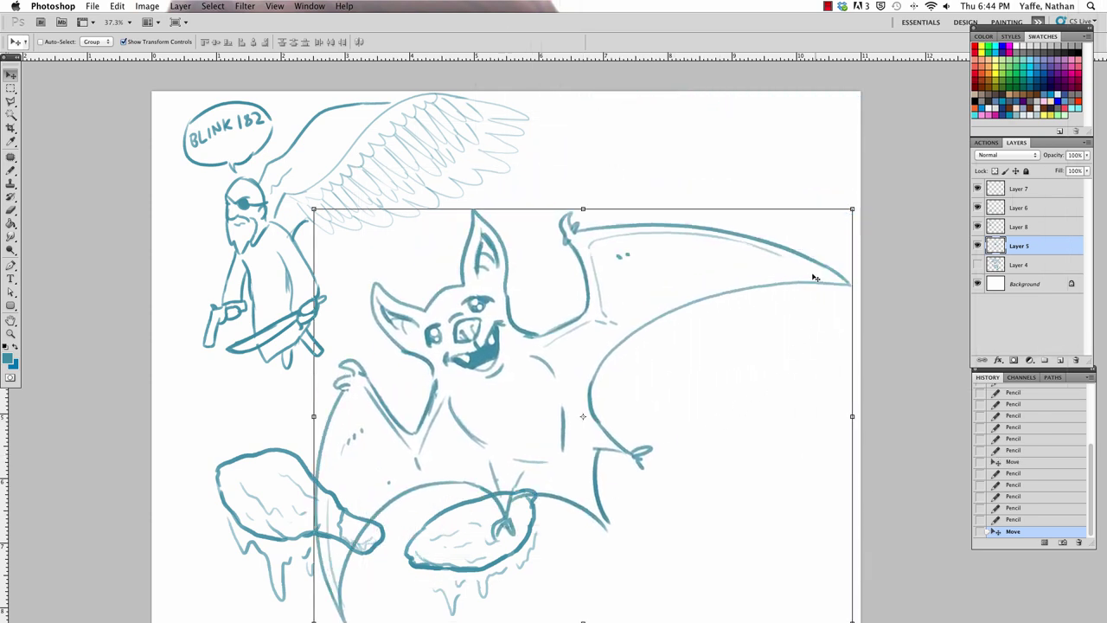
- Free Transform the bat to about 81%, reposition it up-right, and commit without rotation
left_click_drag(852, 210, 749, 288)
left_click_drag(669, 375, 751, 280)
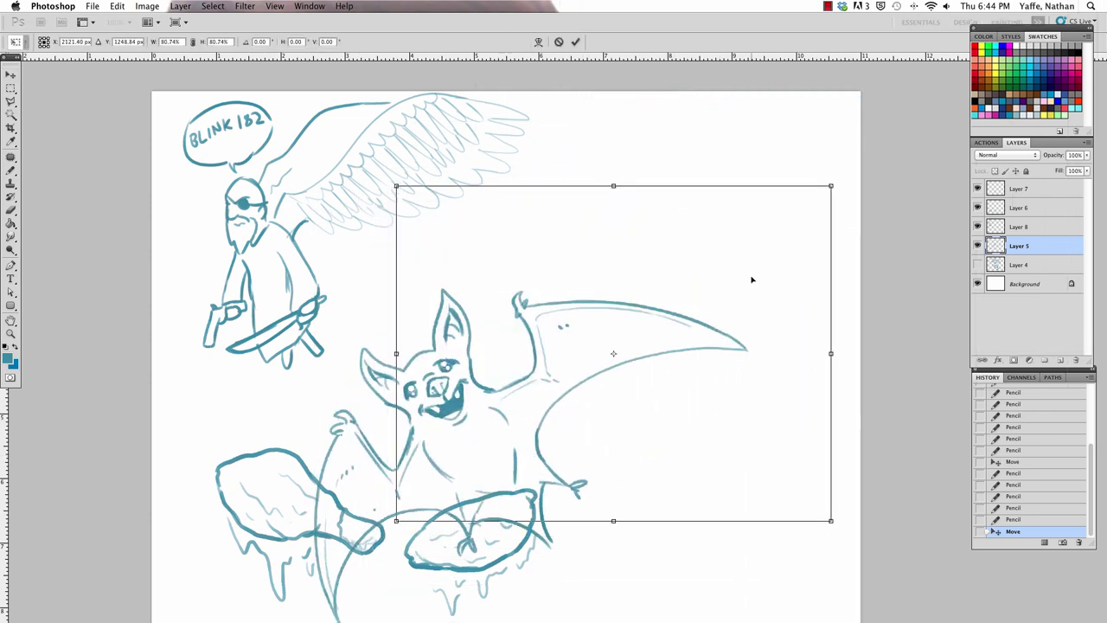
left_click_drag(848, 173, 802, 293)
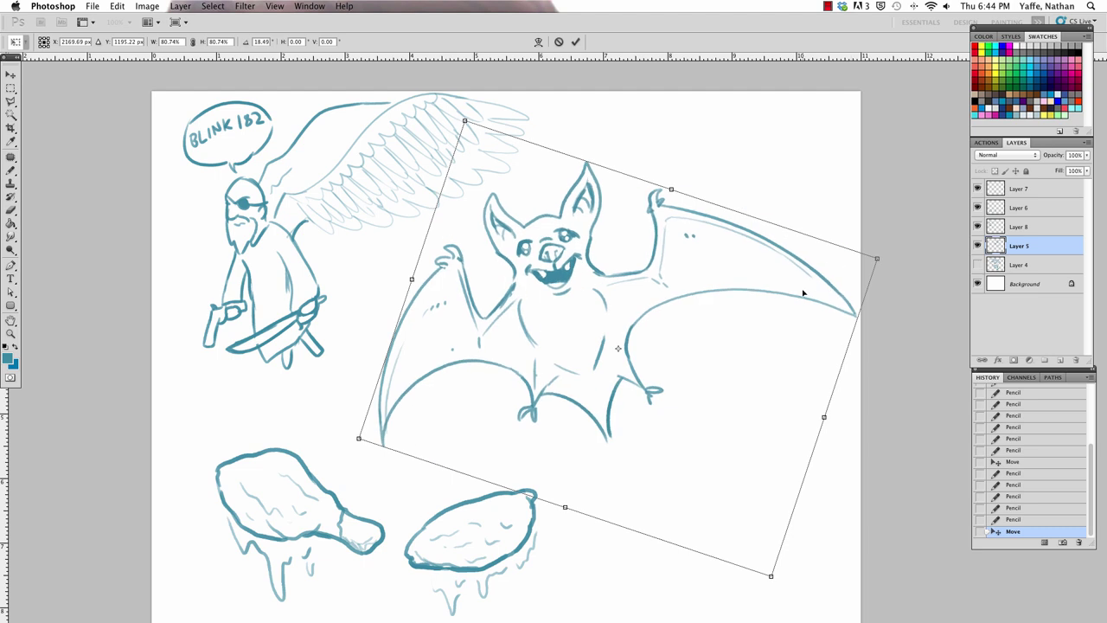
key("ctrl+z")
key("Return")
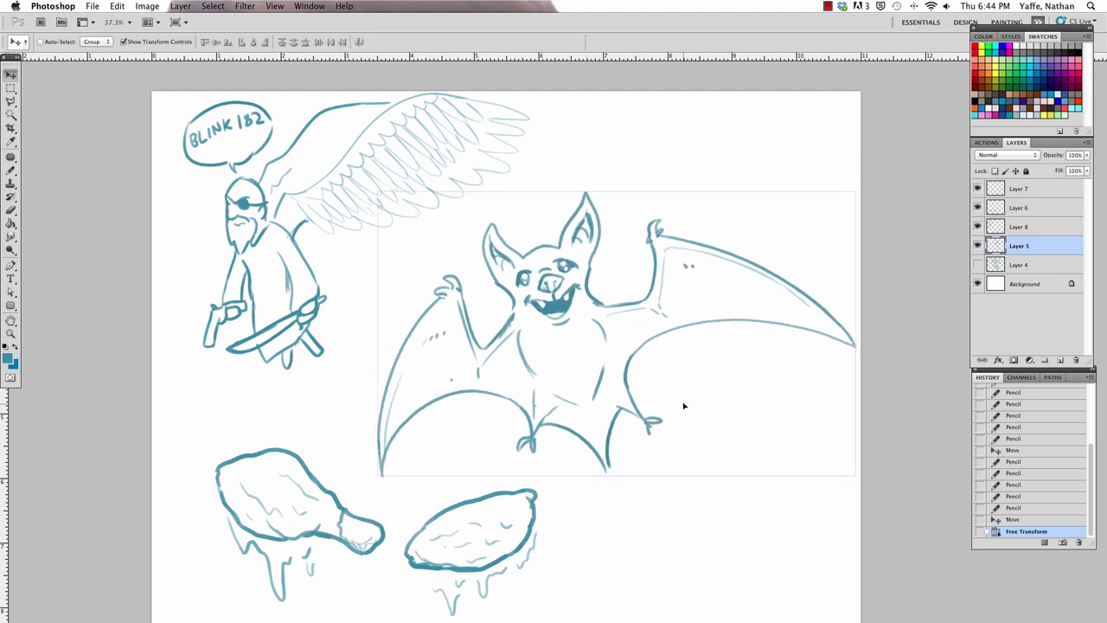
left_click_drag(683, 405, 681, 404)
- Add a small dot and redraw the bat's raised left arm stroke
key("b")
left_click(615, 414)
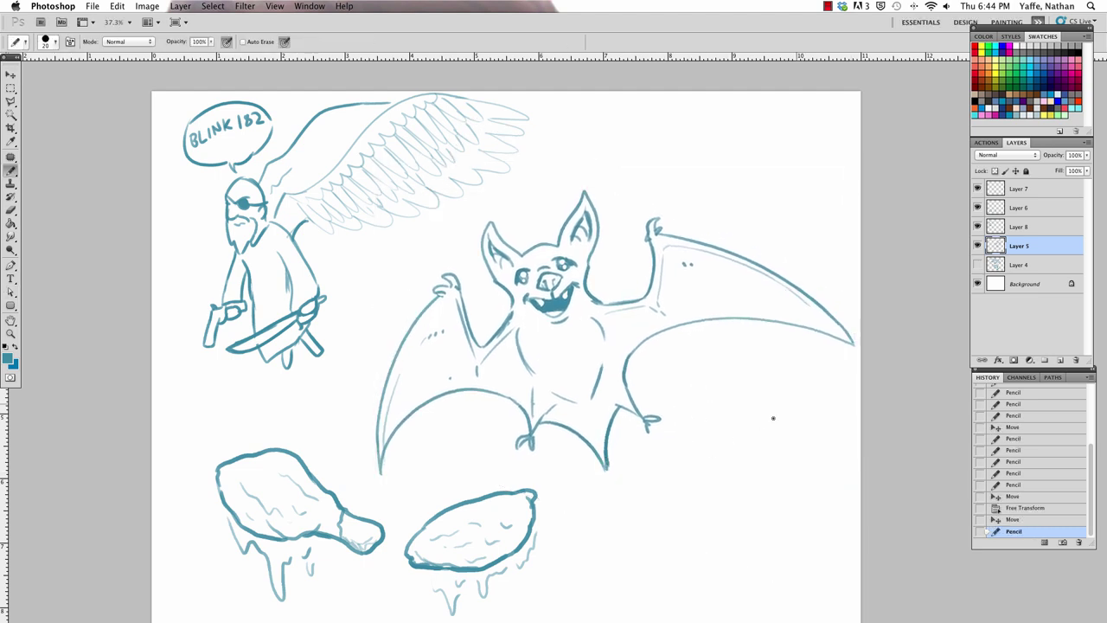
key("e")
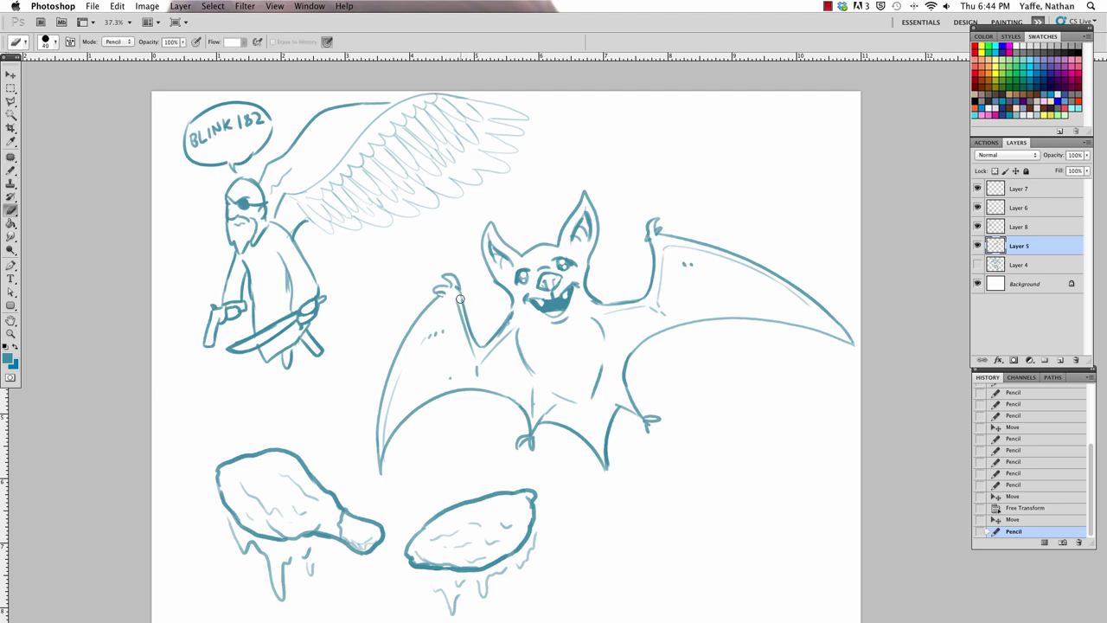
key("b")
left_click_drag(459, 299, 477, 344)
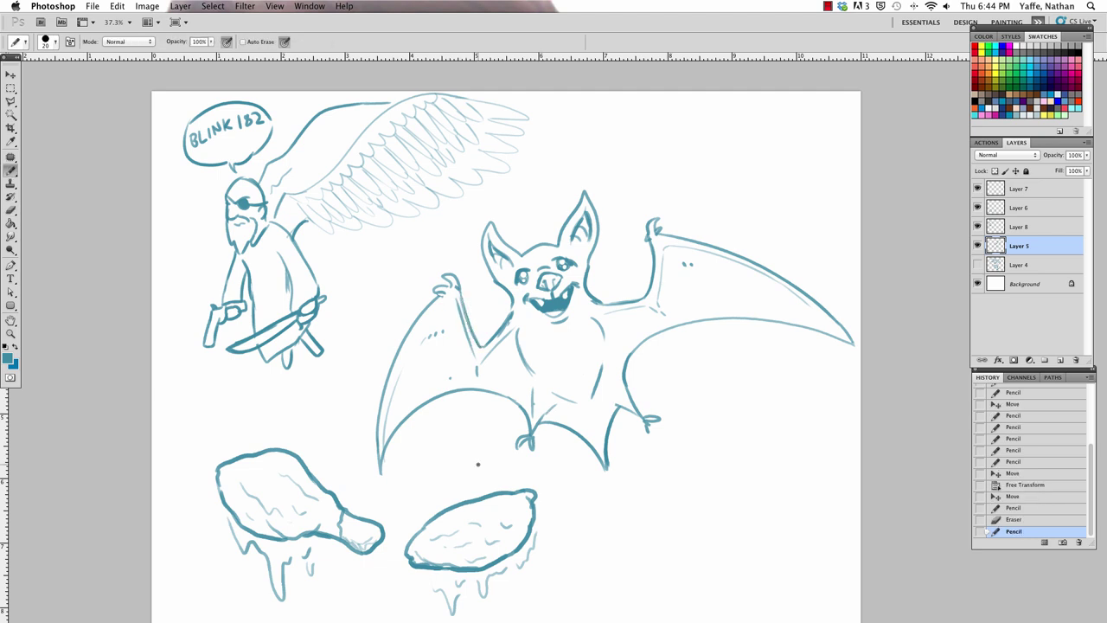